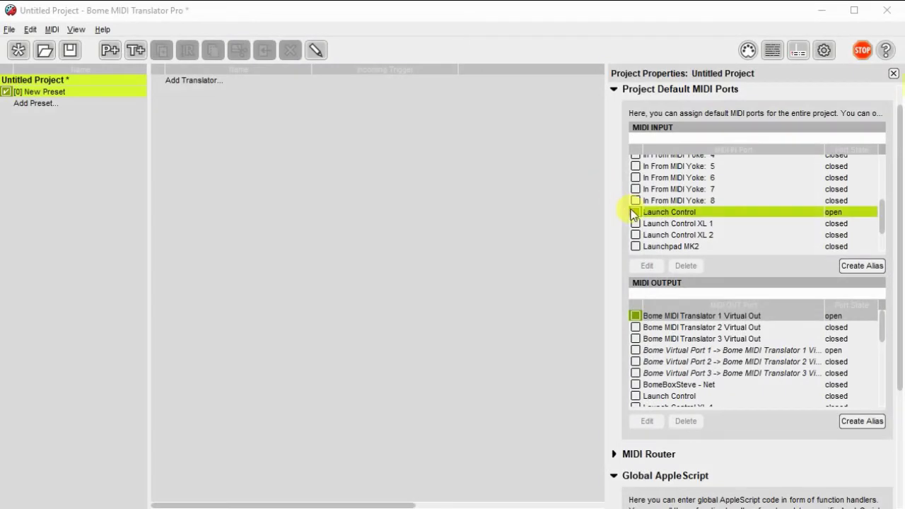
# - Set Launch Control as default MIDI input and Bome MIDI Translator 1 Virtual Out as default output, then start renaming preset [0]
pyautogui.click(635, 212)
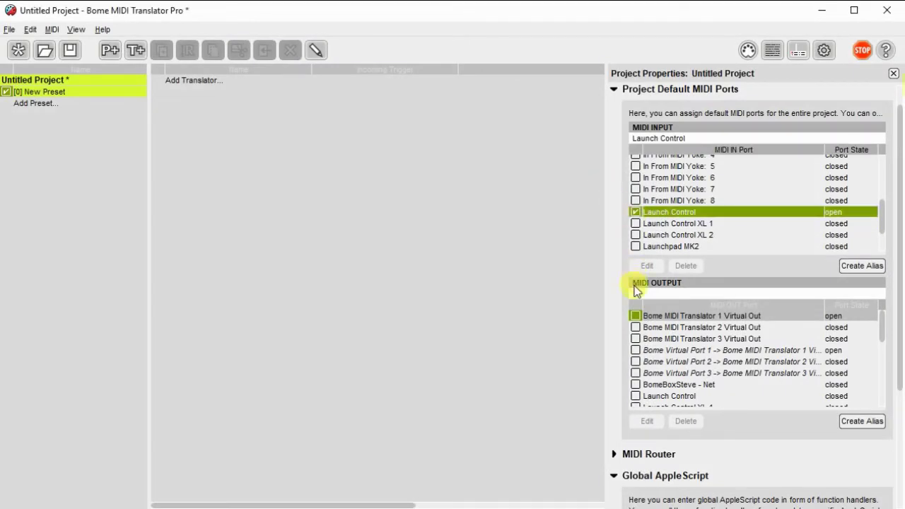
pyautogui.click(636, 316)
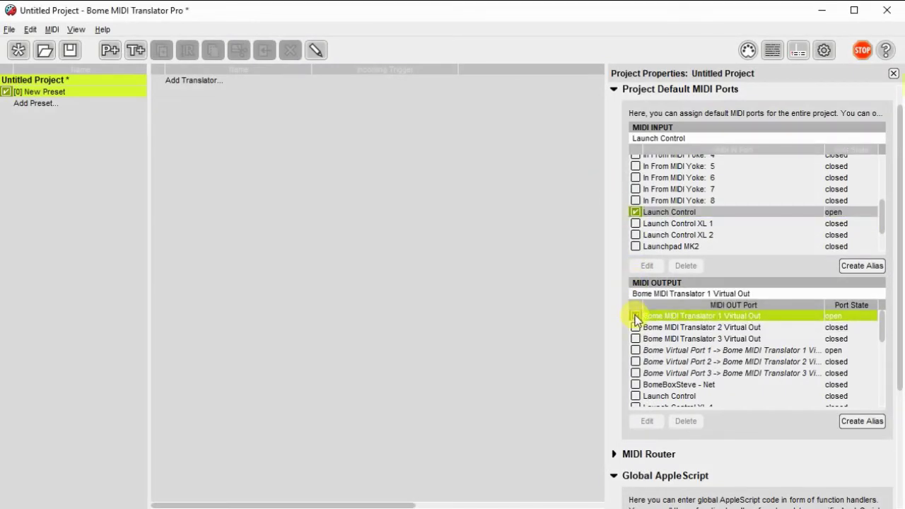
pyautogui.click(53, 93)
pyautogui.click(53, 93)
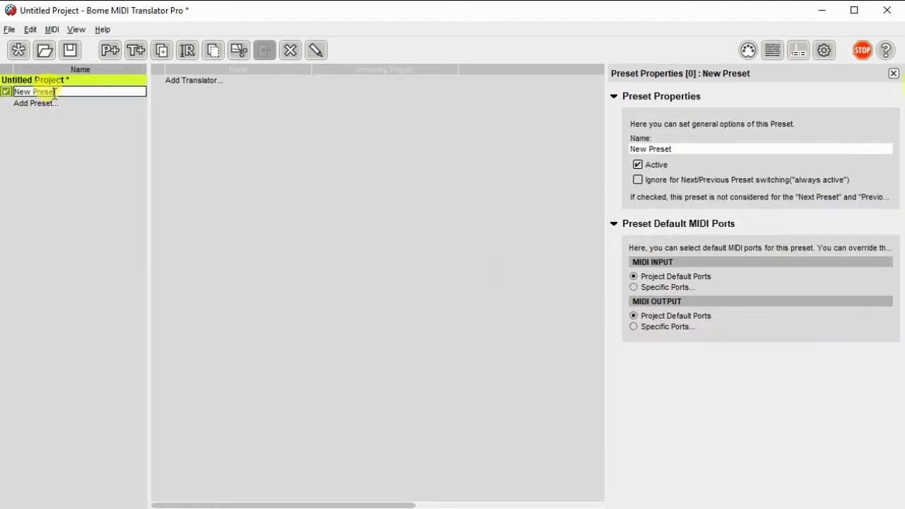
# - Rename the first preset to Switcher and add a new preset, starting its name with 'Tr'
pyautogui.press('BackSpace')
pyautogui.press('BackSpace')
pyautogui.press('BackSpace')
pyautogui.press('BackSpace')
pyautogui.press('BackSpace')
pyautogui.press('BackSpace')
pyautogui.press('BackSpace')
pyautogui.press('BackSpace')
pyautogui.press('BackSpace')
pyautogui.press('BackSpace')
pyautogui.write('Switcher')
pyautogui.click(183, 134)
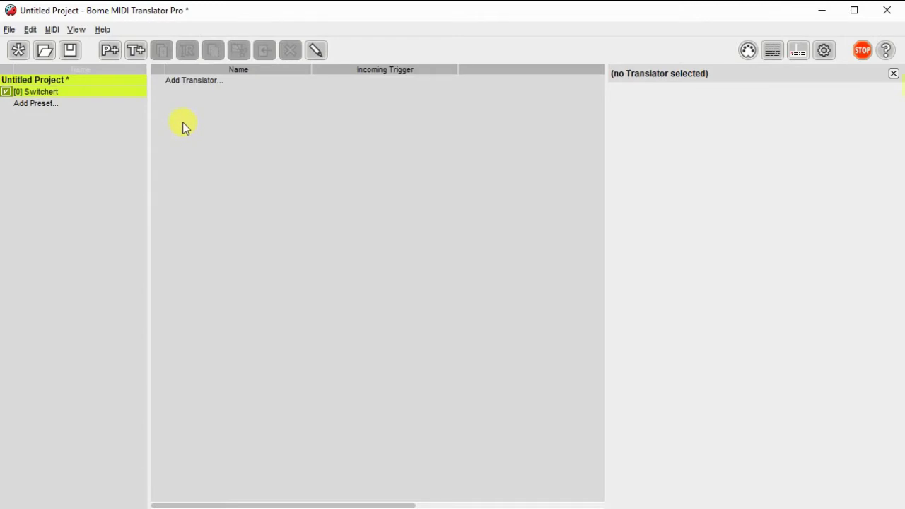
pyautogui.click(110, 94)
pyautogui.click(88, 102)
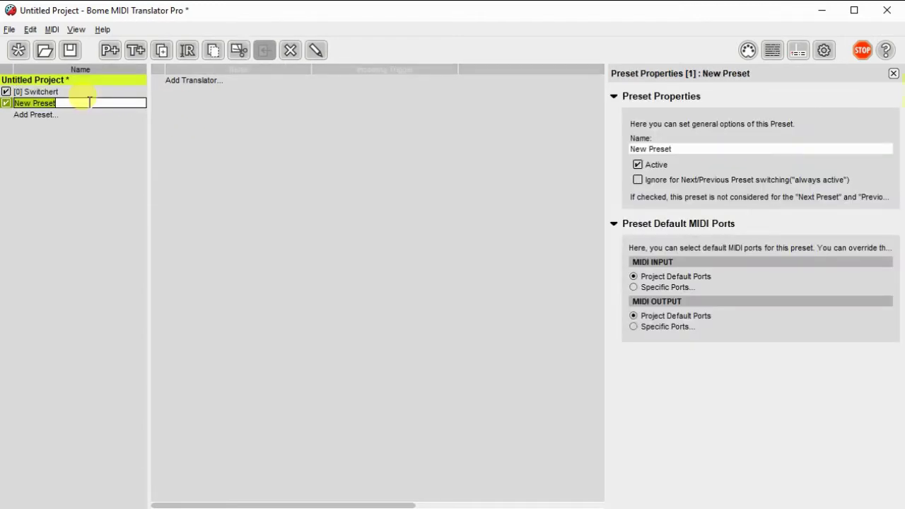
pyautogui.write('Translations without SHIFT')
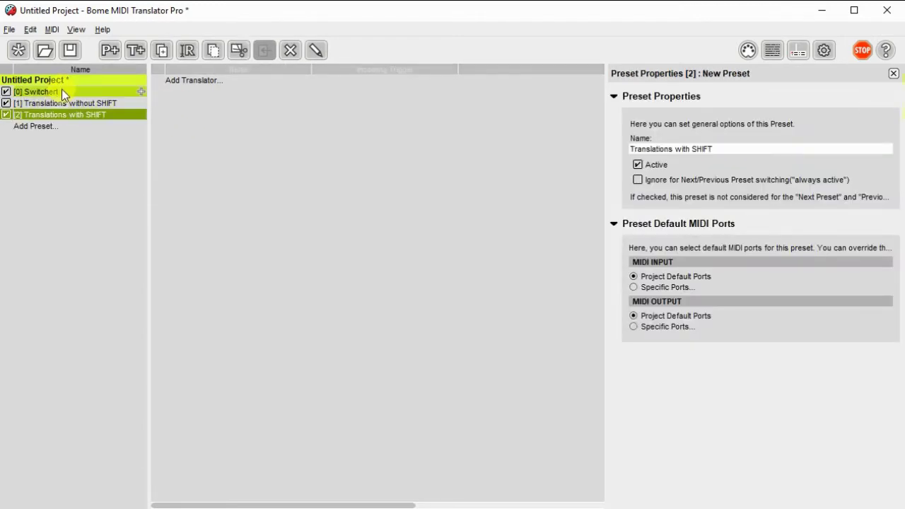
# - Correct the first preset's name from 'Switchert' back to 'Switcher'
pyautogui.click(61, 91)
pyautogui.click(61, 90)
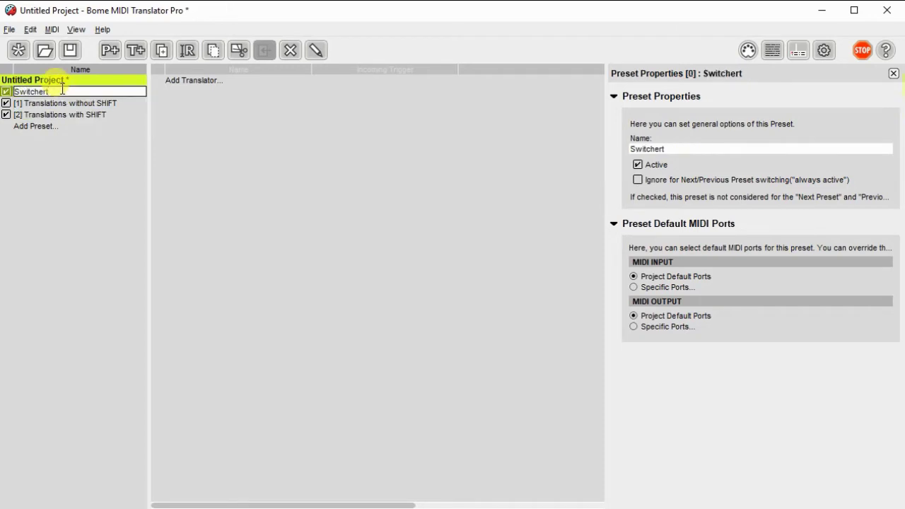
pyautogui.press('BackSpace')
pyautogui.press('Return')
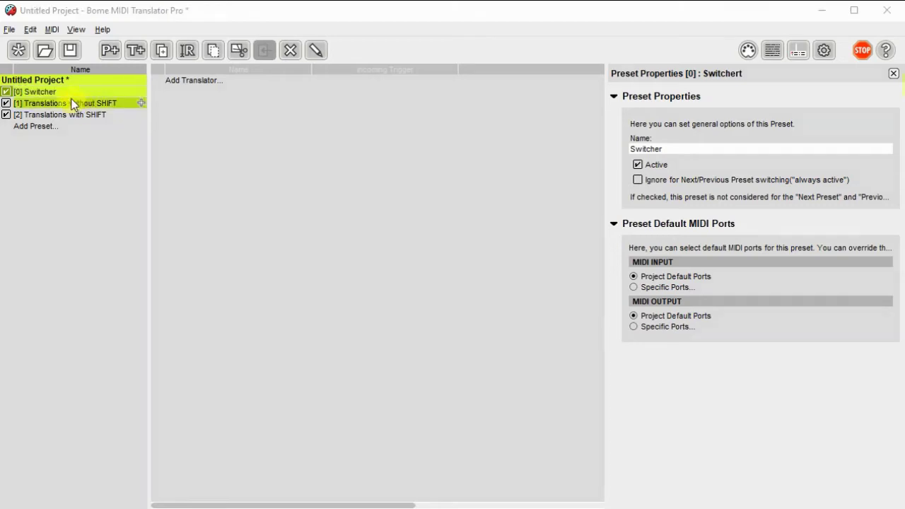
pyautogui.click(189, 82)
# - Add translator 'Shift down enable SHIFT preset' to Switcher, triggered by captured Note On 60, velocity 127
pyautogui.doubleClick(188, 82)
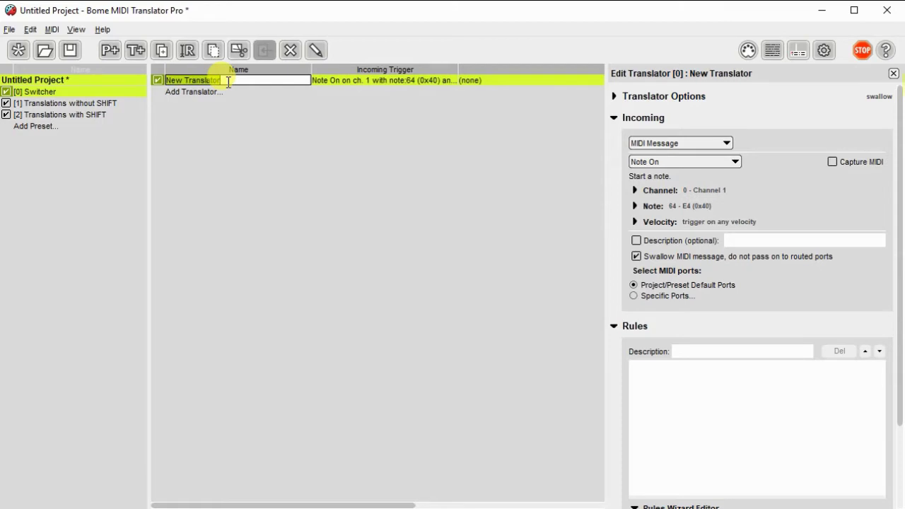
pyautogui.write('She')
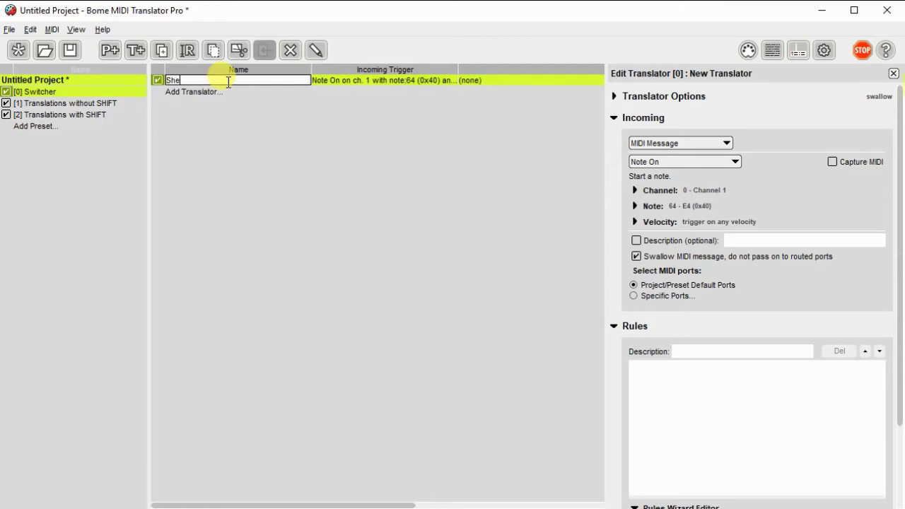
pyautogui.press('BackSpace')
pyautogui.press('BackSpace')
pyautogui.write('hift down enable SHIFT preset')
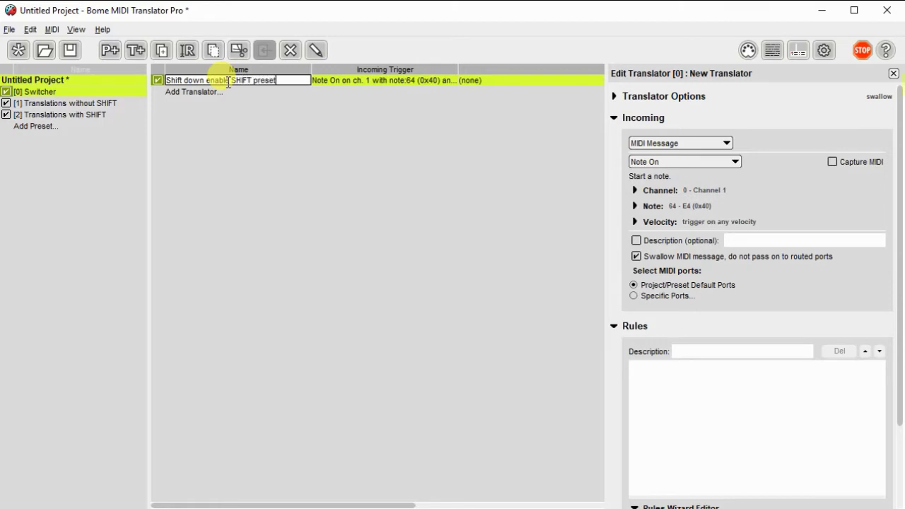
pyautogui.press('Return')
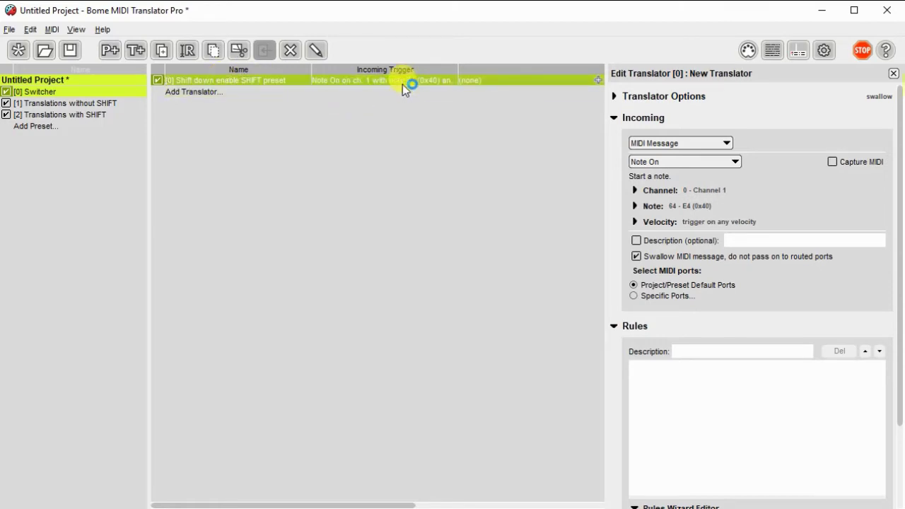
pyautogui.click(833, 161)
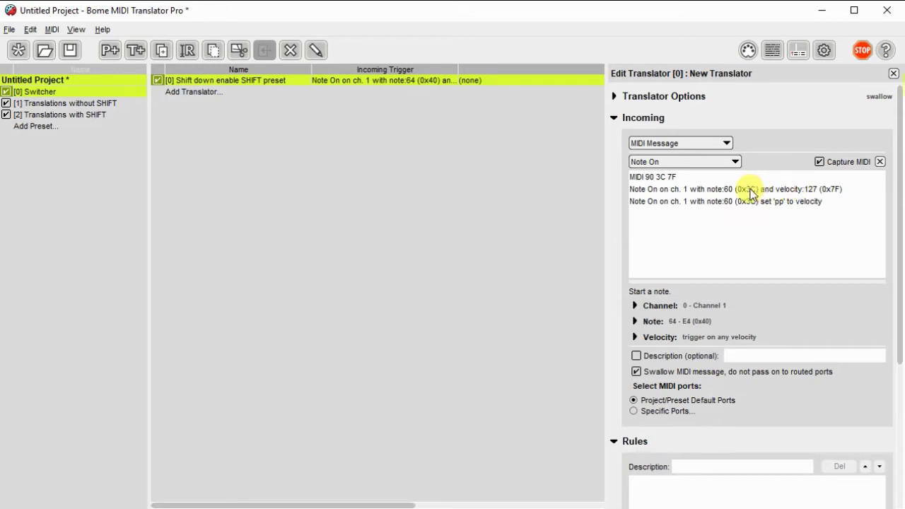
pyautogui.click(751, 191)
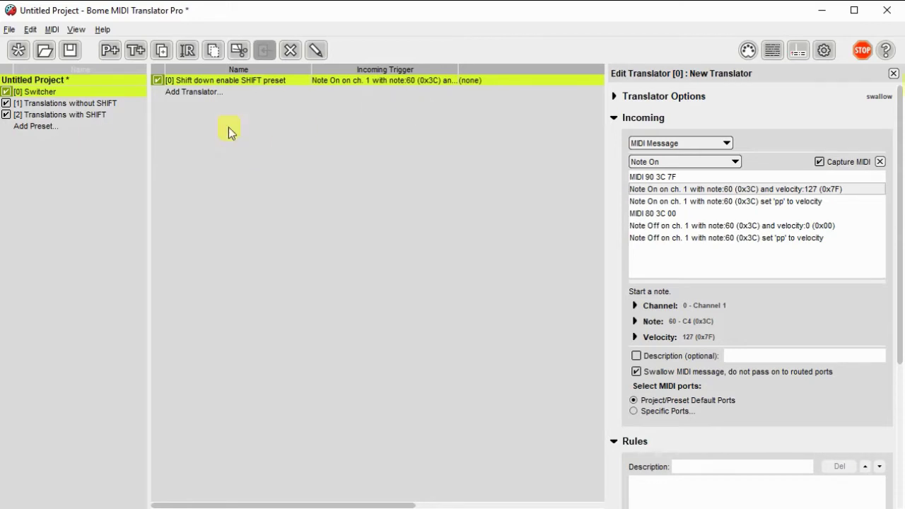
# - Set the translator's outgoing action to Preset Change, activating 'Translations with SHIFT' by name
pyautogui.click(460, 81)
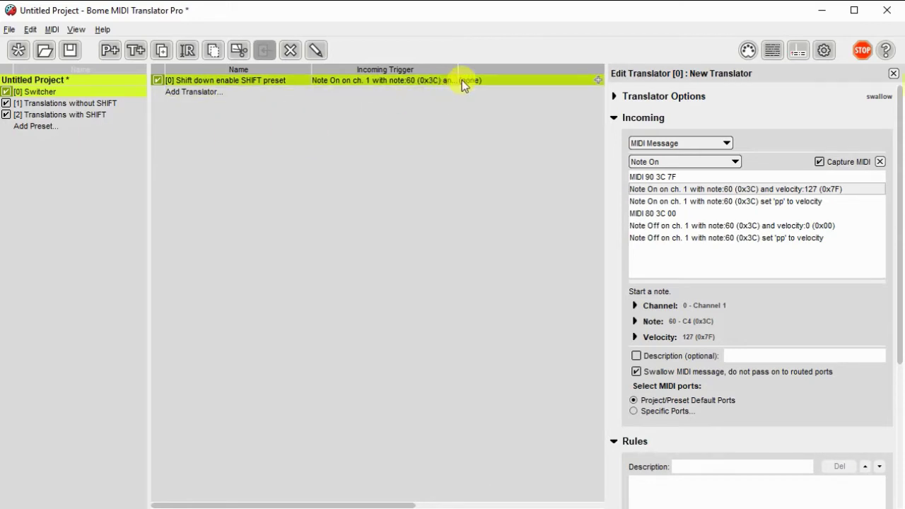
pyautogui.click(614, 439)
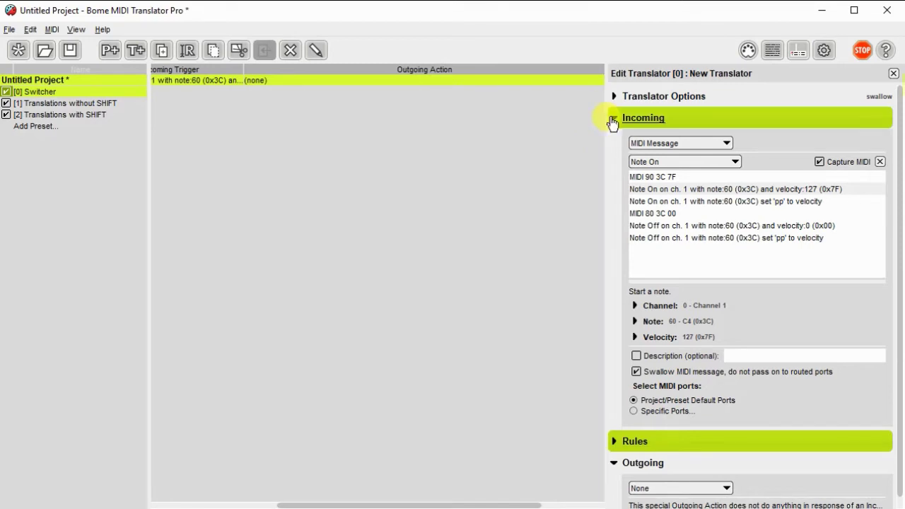
pyautogui.click(613, 120)
pyautogui.click(729, 188)
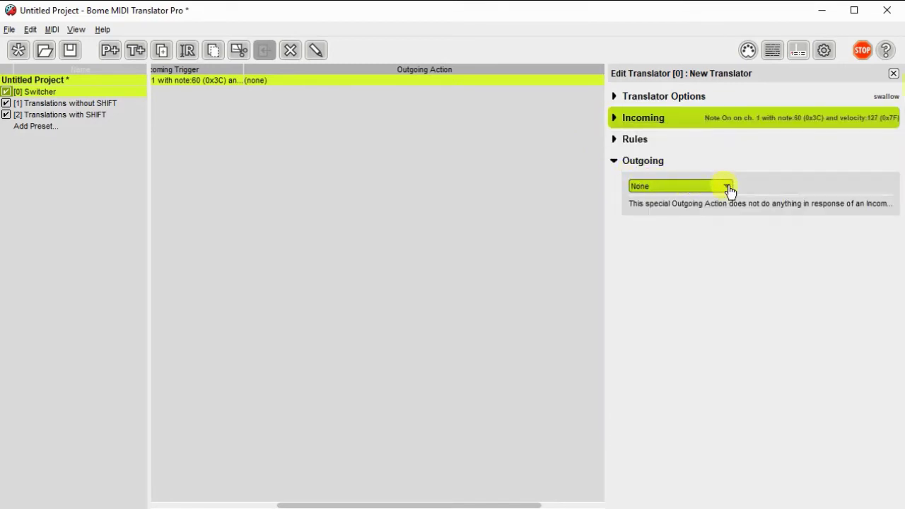
pyautogui.click(730, 191)
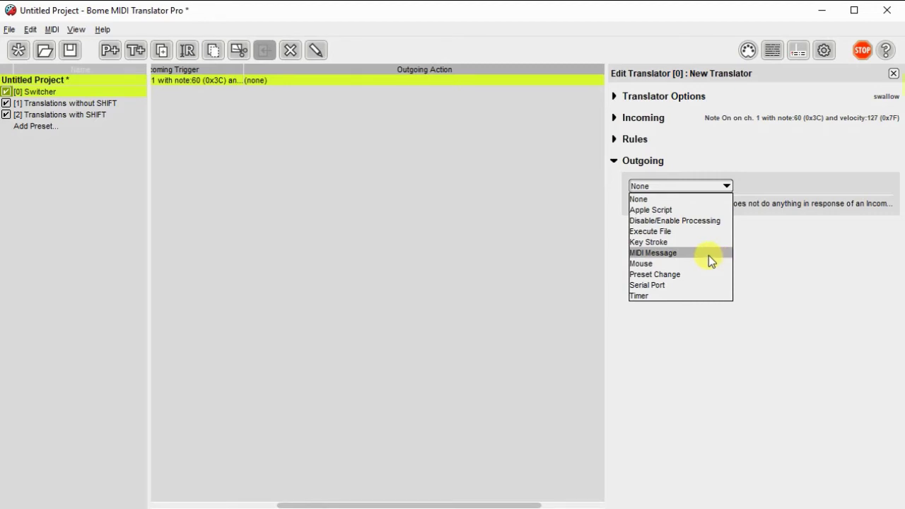
pyautogui.click(707, 274)
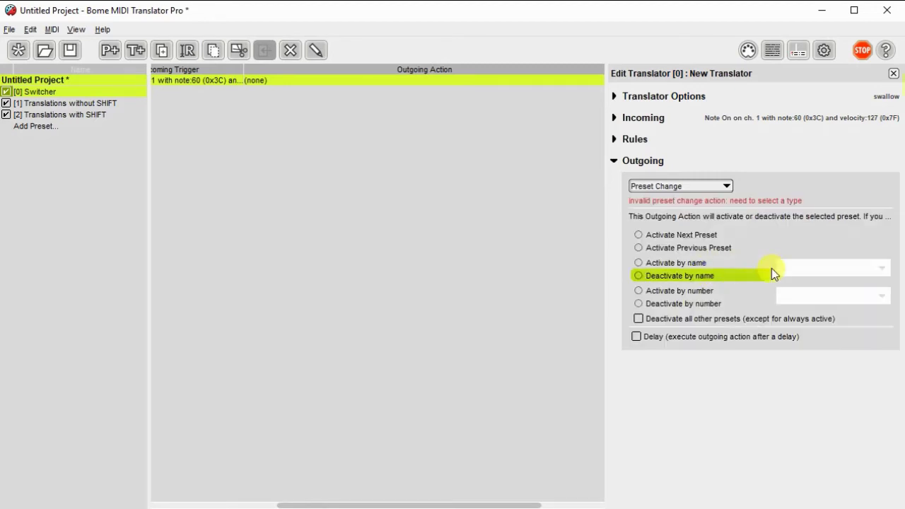
pyautogui.click(639, 263)
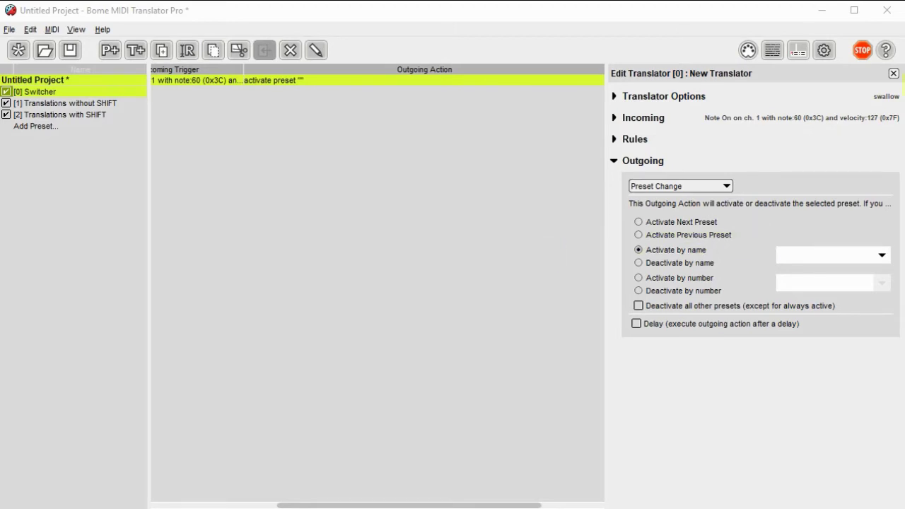
pyautogui.click(882, 256)
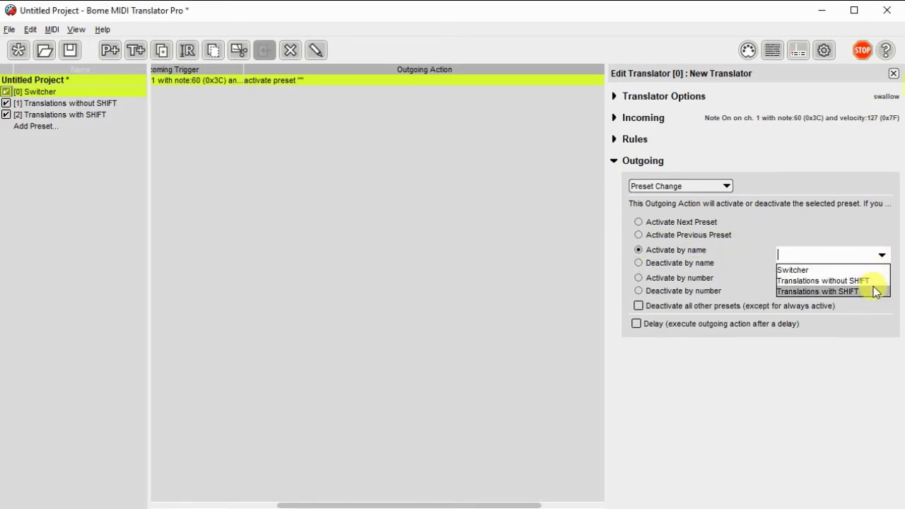
pyautogui.click(875, 292)
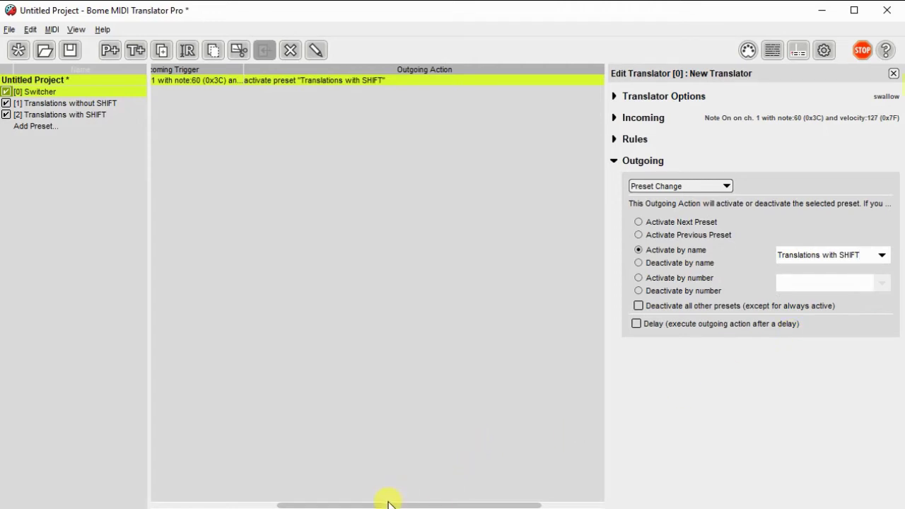
pyautogui.moveTo(385, 504); pyautogui.dragTo(219, 504)
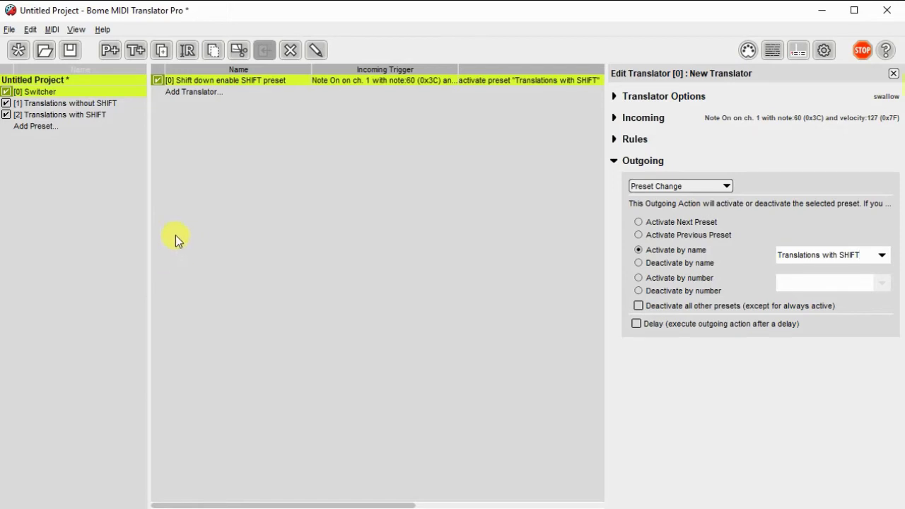
# - Duplicate the translator and make the copy deactivate 'Translations without SHIFT' by name
pyautogui.rightClick(348, 81)
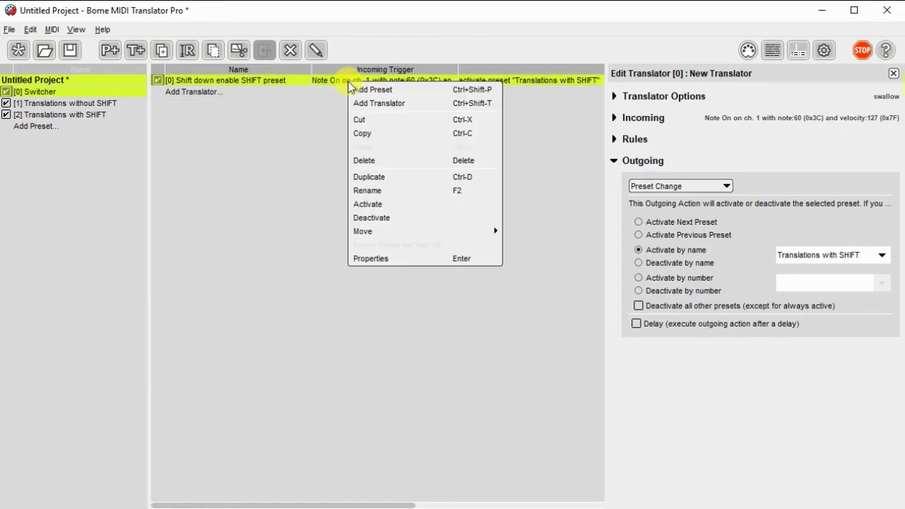
pyautogui.click(362, 177)
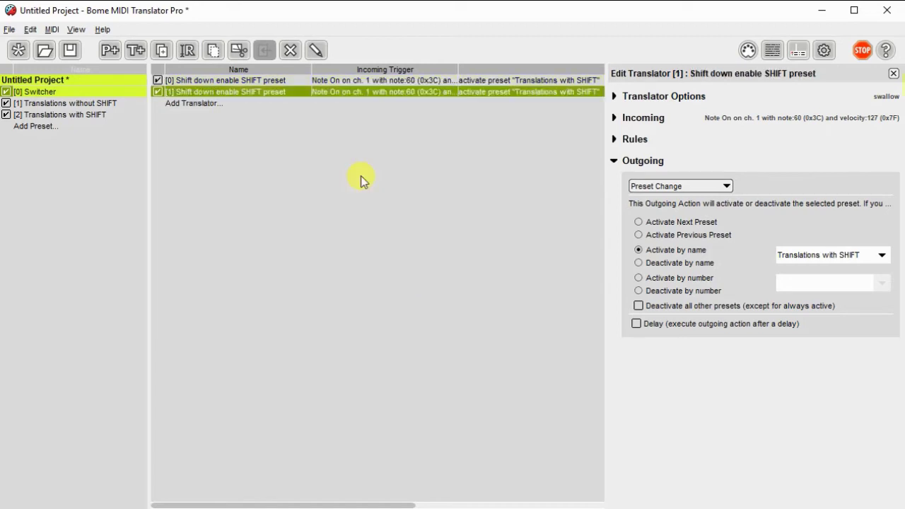
pyautogui.click(512, 95)
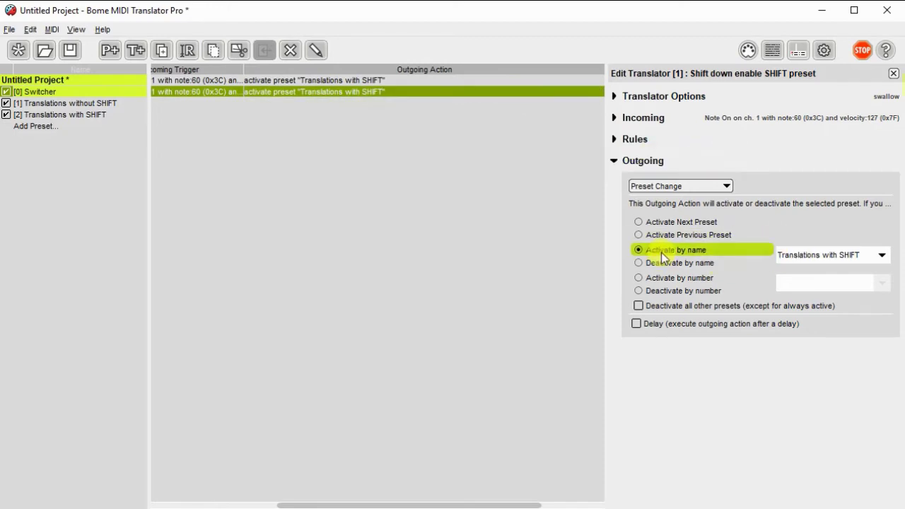
pyautogui.click(639, 262)
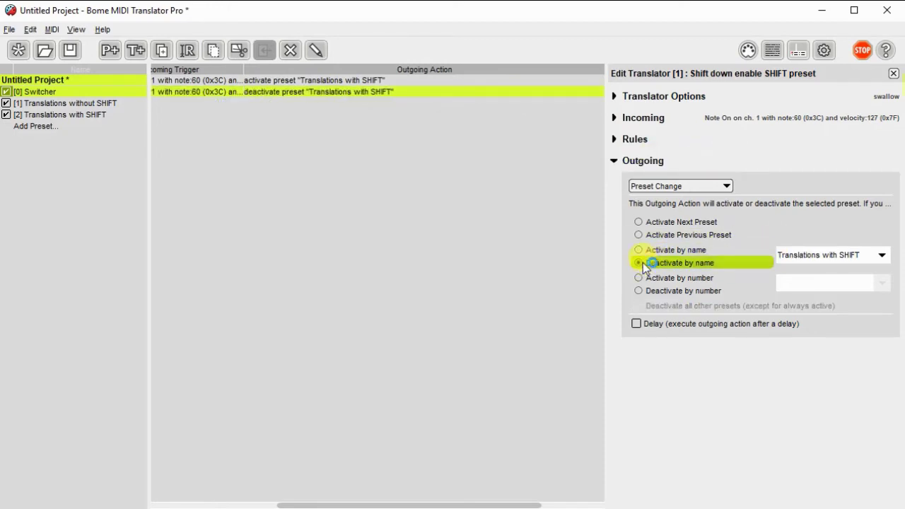
pyautogui.click(882, 258)
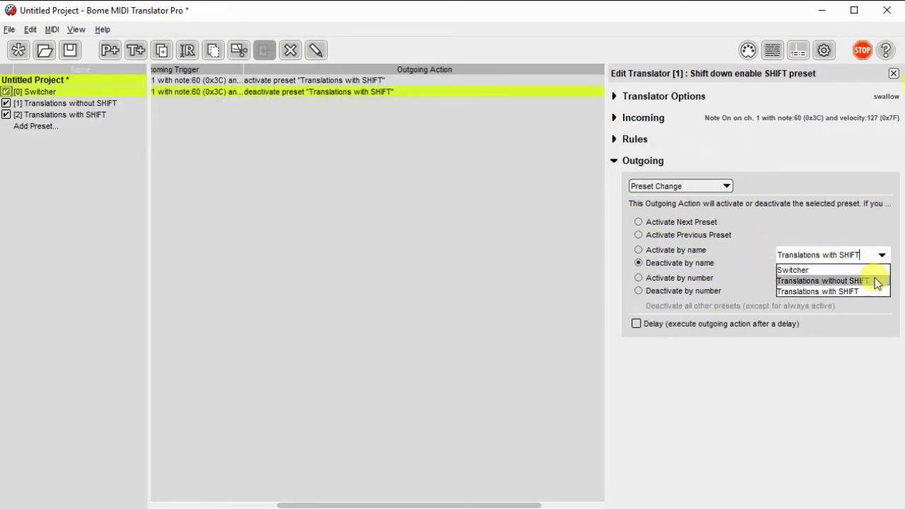
pyautogui.click(874, 281)
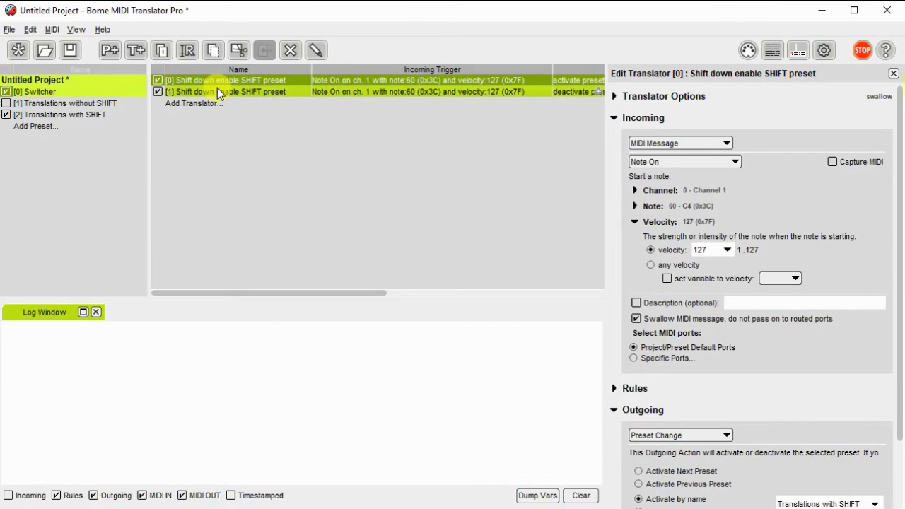
pyautogui.click(217, 91)
# - Duplicate both shift translators and set copies [2] and [3] to trigger on Note Off at any velocity
pyautogui.rightClick(217, 91)
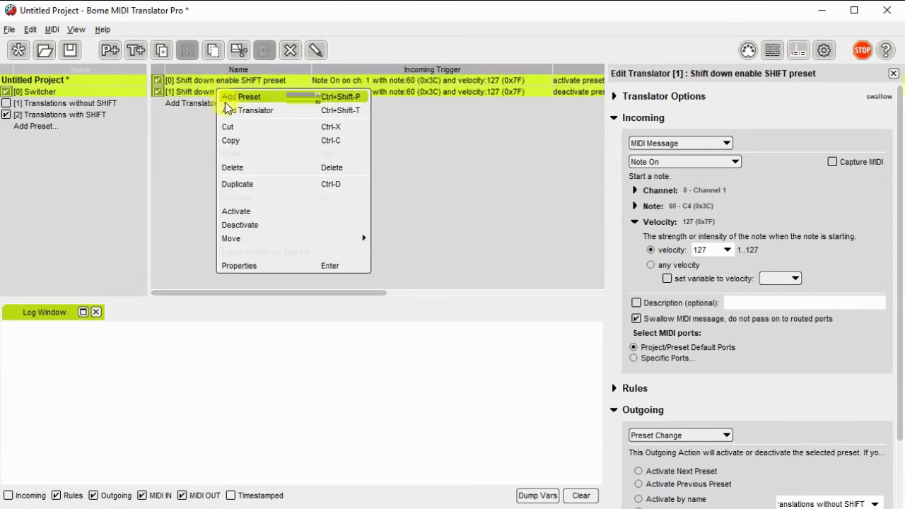
pyautogui.click(240, 184)
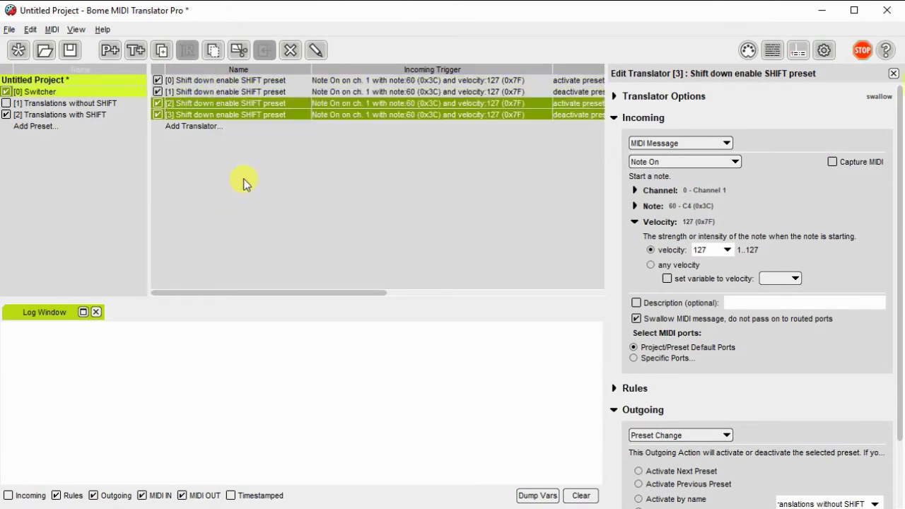
pyautogui.click(370, 104)
pyautogui.click(738, 162)
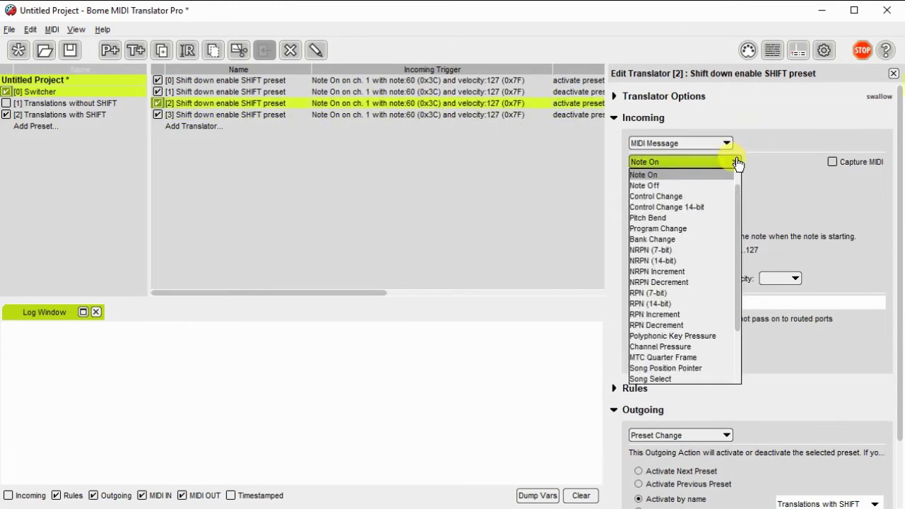
pyautogui.click(720, 181)
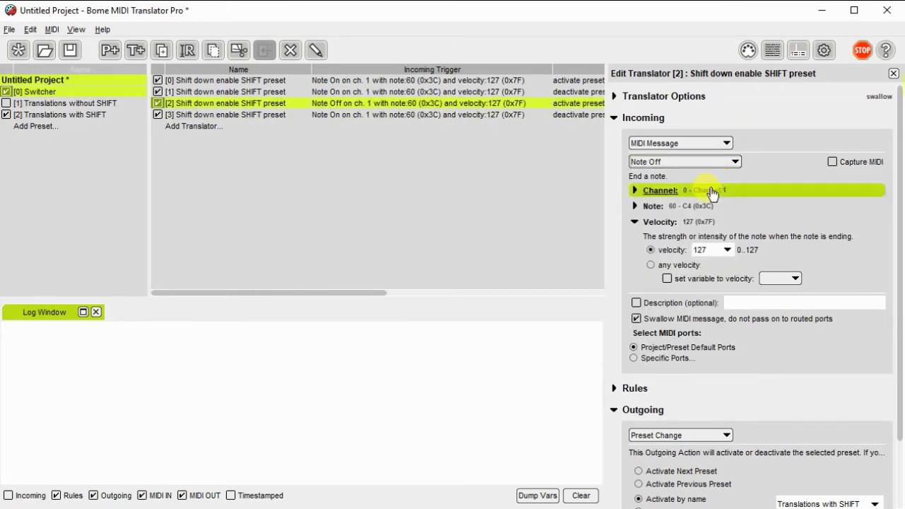
pyautogui.click(652, 265)
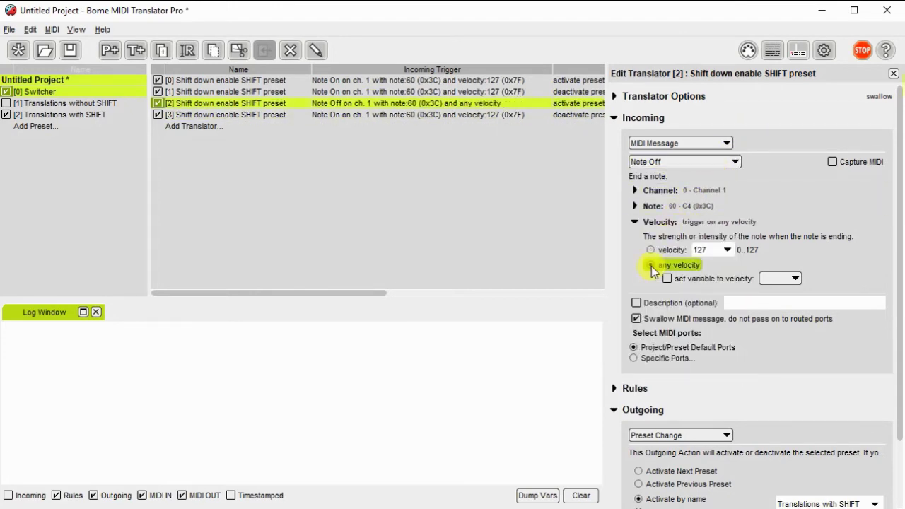
pyautogui.click(486, 116)
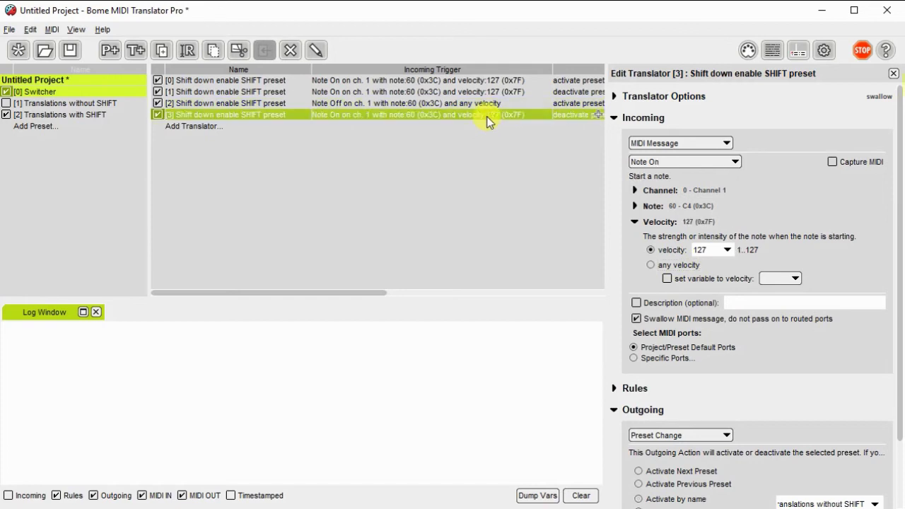
pyautogui.click(735, 162)
pyautogui.click(721, 184)
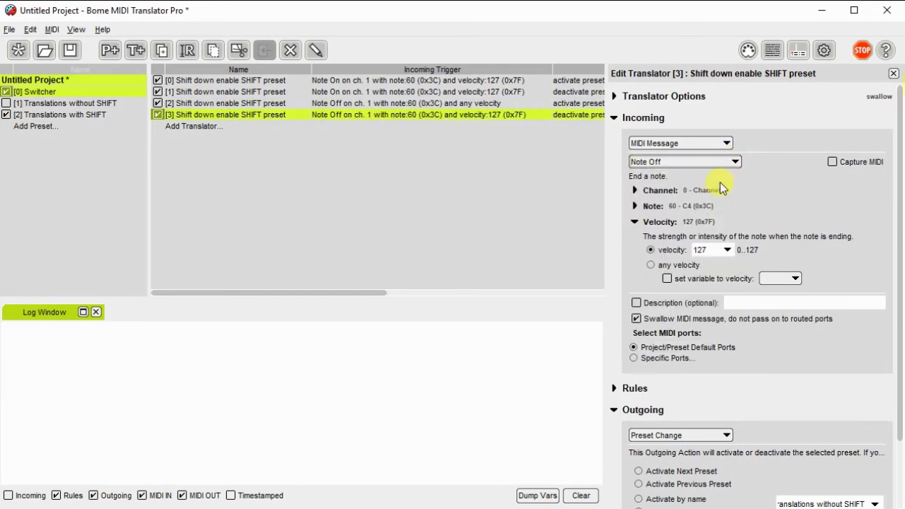
pyautogui.click(651, 266)
pyautogui.moveTo(317, 292); pyautogui.dragTo(386, 300)
# - Make translator [2] deactivate Translations with SHIFT and translator [3] activate Translations without SHIFT
pyautogui.click(456, 104)
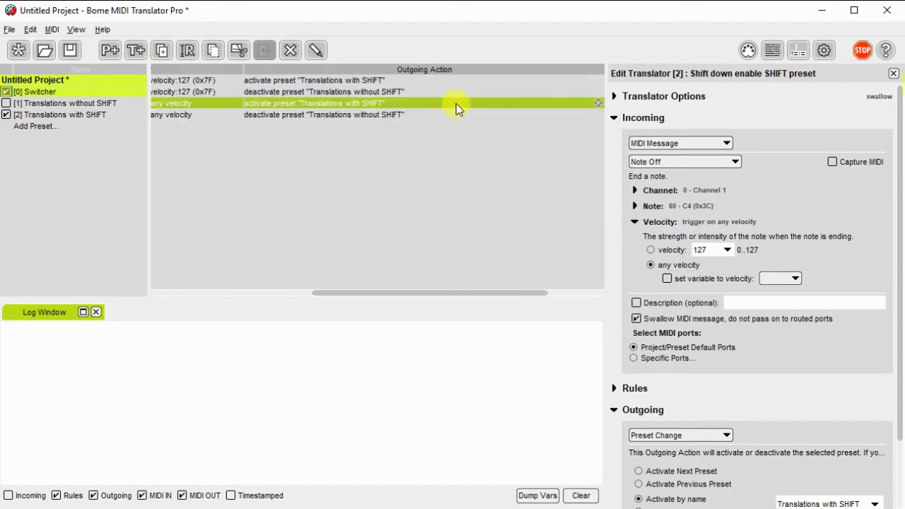
pyautogui.click(618, 119)
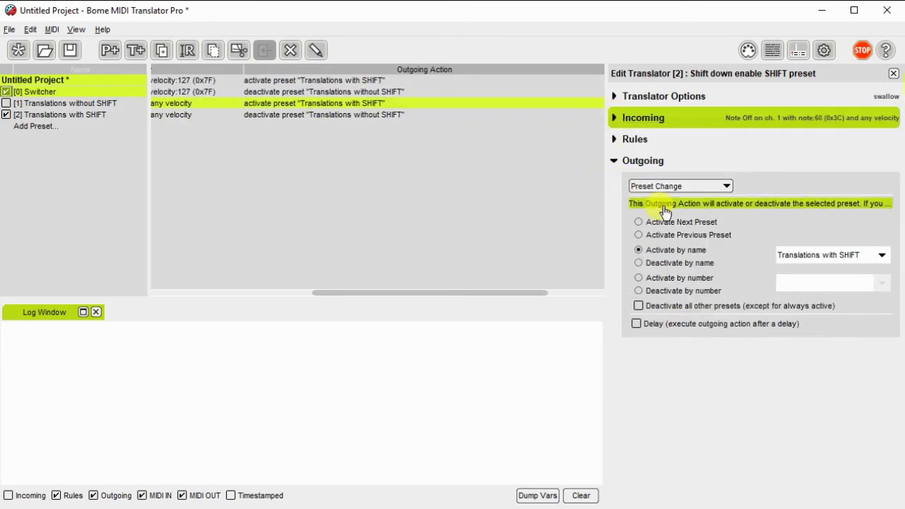
pyautogui.click(640, 263)
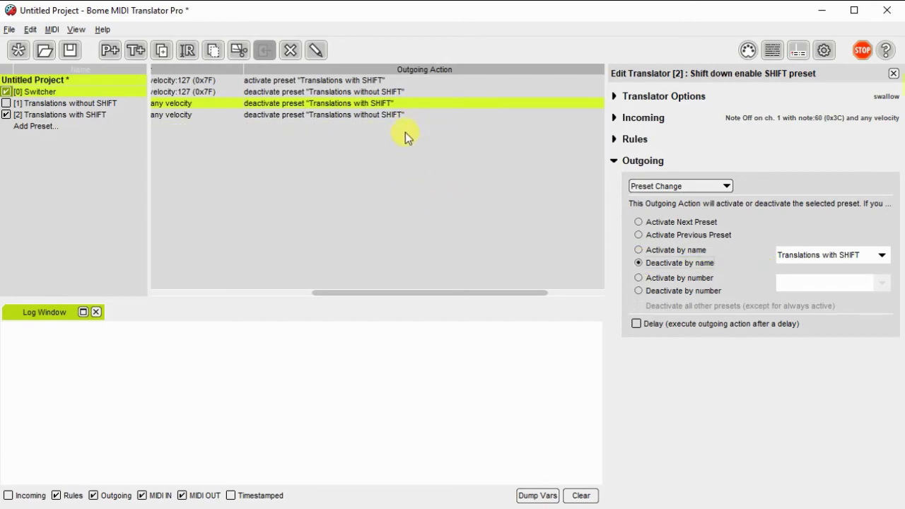
pyautogui.click(392, 116)
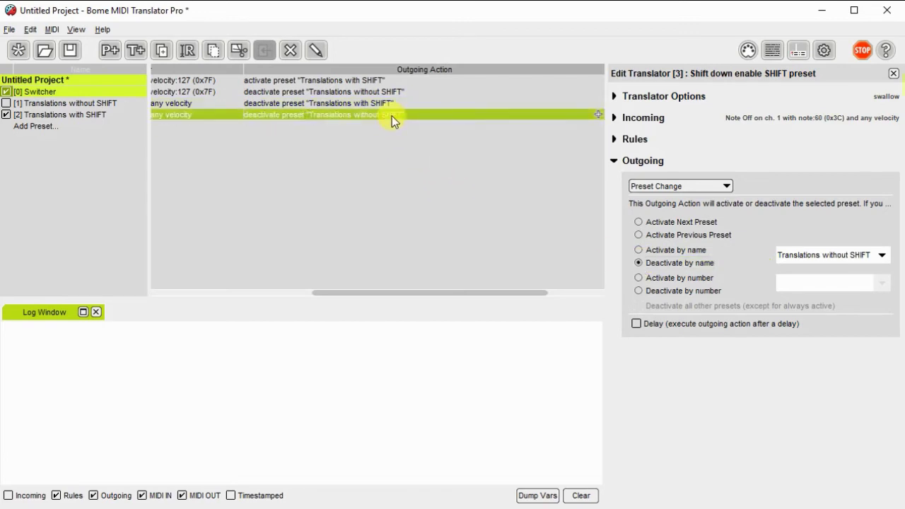
pyautogui.click(640, 249)
pyautogui.moveTo(526, 297); pyautogui.dragTo(353, 323)
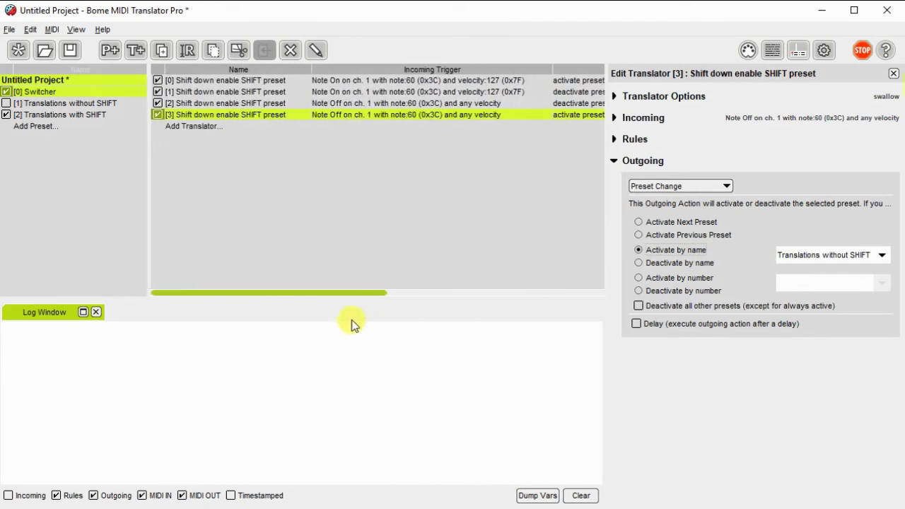
pyautogui.click(208, 107)
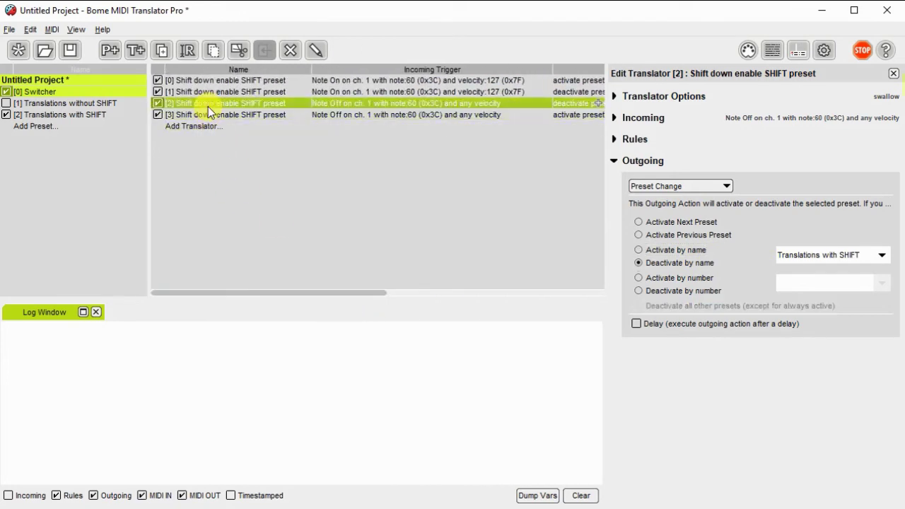
pyautogui.click(209, 105)
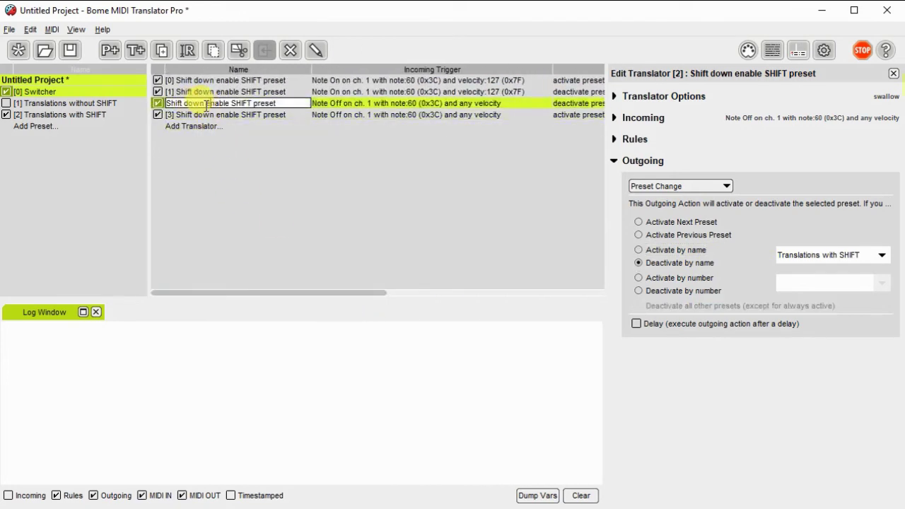
# - Replace 'down' with 'up' in translators [2] and [3], naming both 'Shift up enable SHIFT preset'
pyautogui.doubleClick(190, 103)
pyautogui.write('up')
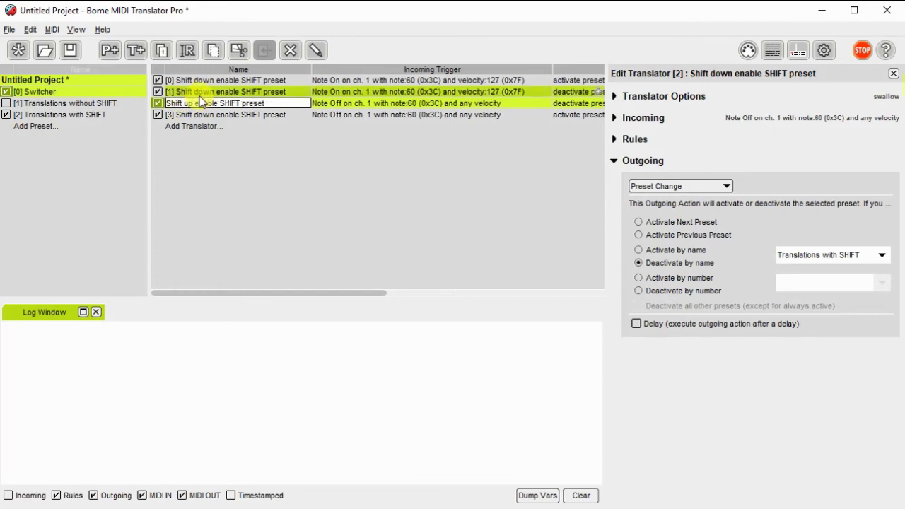
pyautogui.click(200, 115)
pyautogui.click(200, 114)
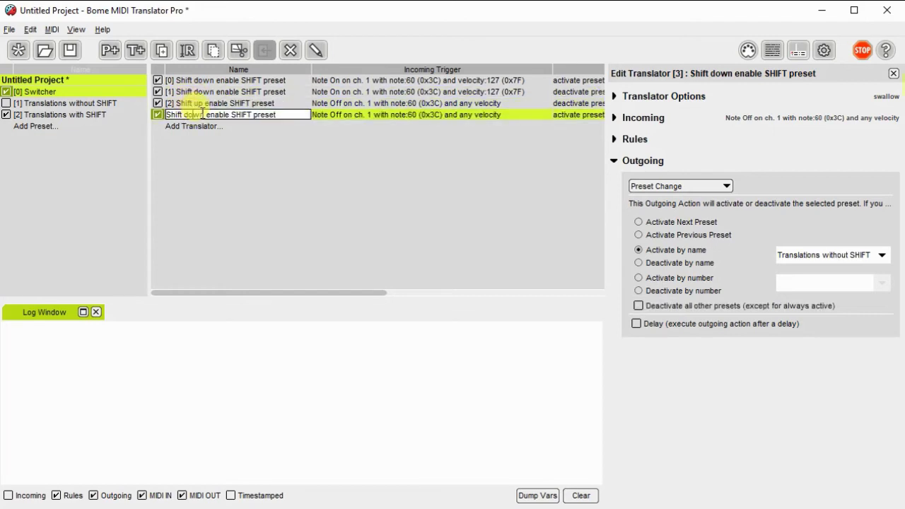
pyautogui.doubleClick(193, 114)
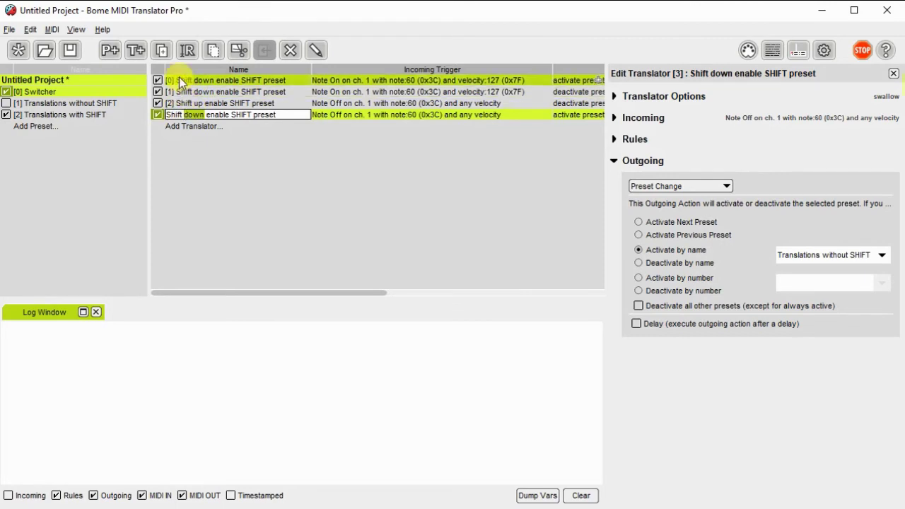
pyautogui.write('up')
pyautogui.press('Return')
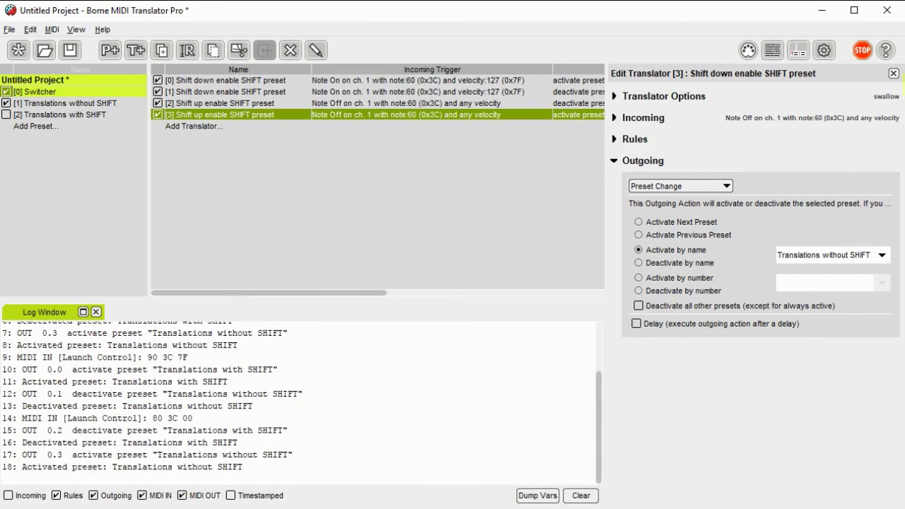
# - Add a translator to Translations without SHIFT triggered by the physical key A
pyautogui.click(59, 105)
pyautogui.click(173, 80)
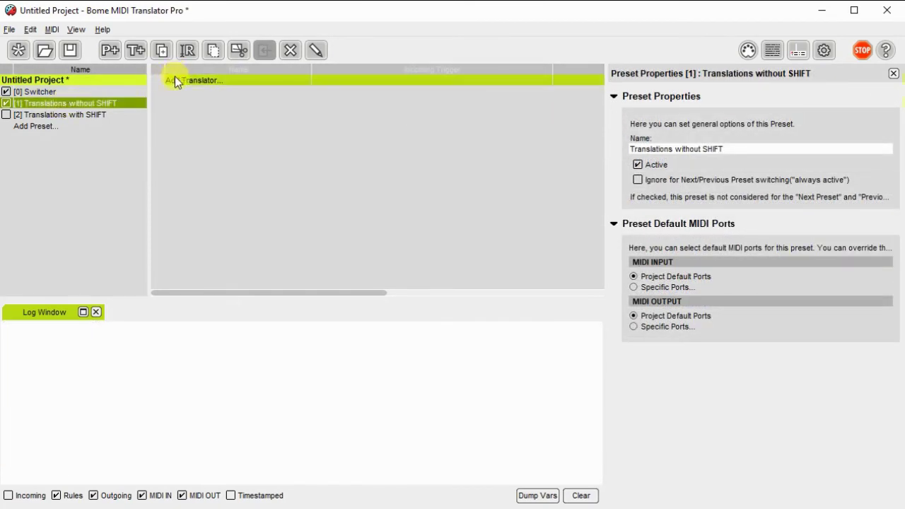
pyautogui.doubleClick(175, 81)
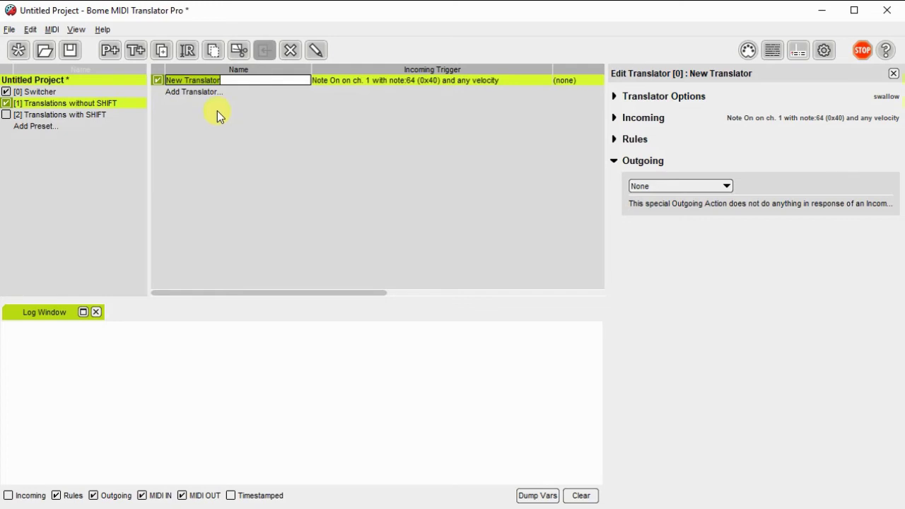
pyautogui.click(632, 122)
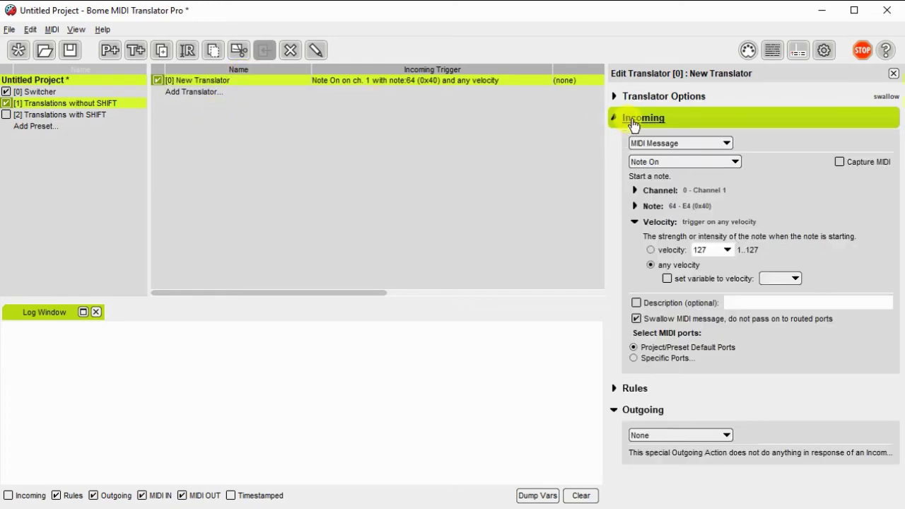
pyautogui.click(729, 146)
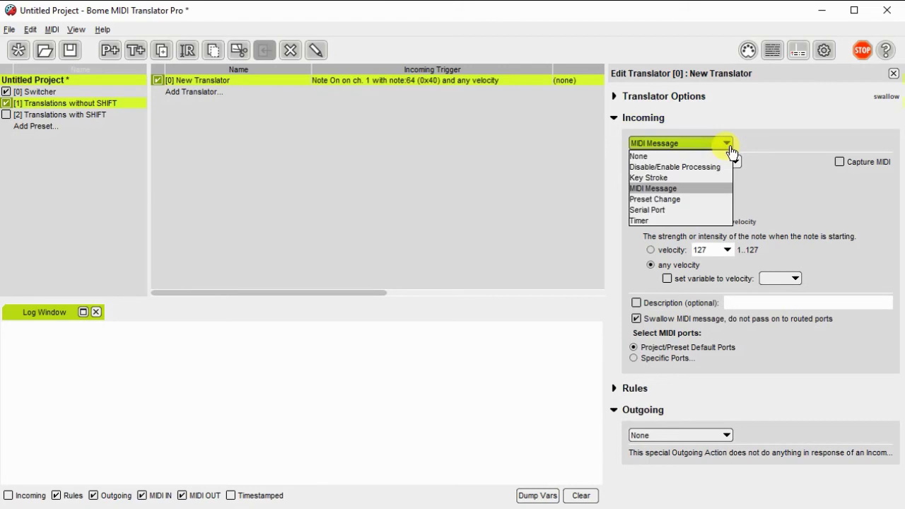
pyautogui.click(705, 181)
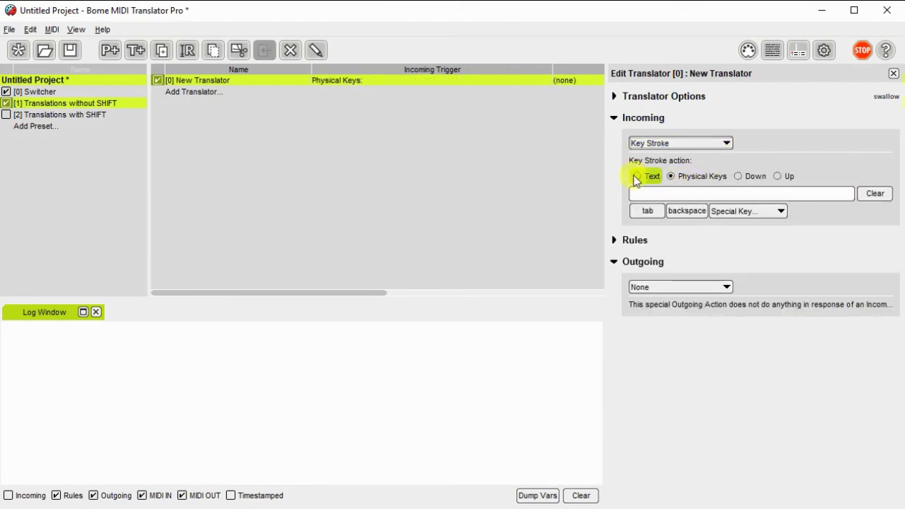
pyautogui.click(678, 191)
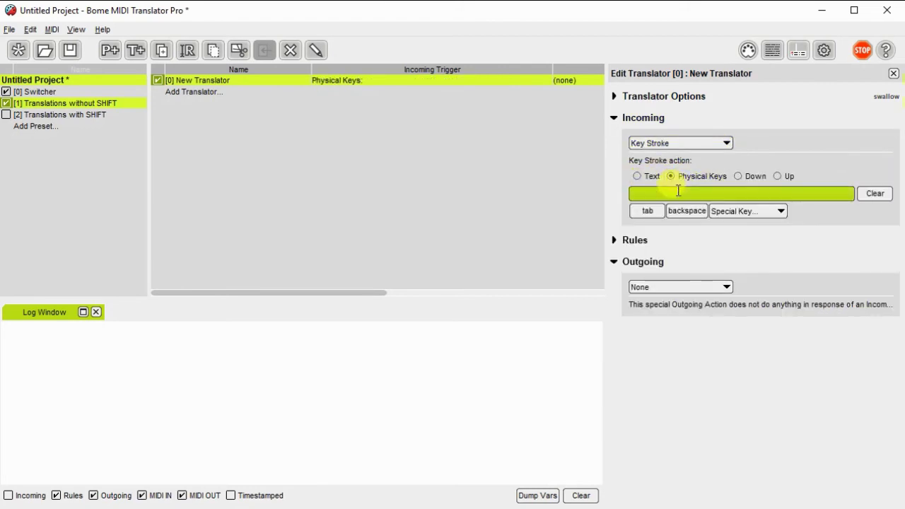
pyautogui.press('a')
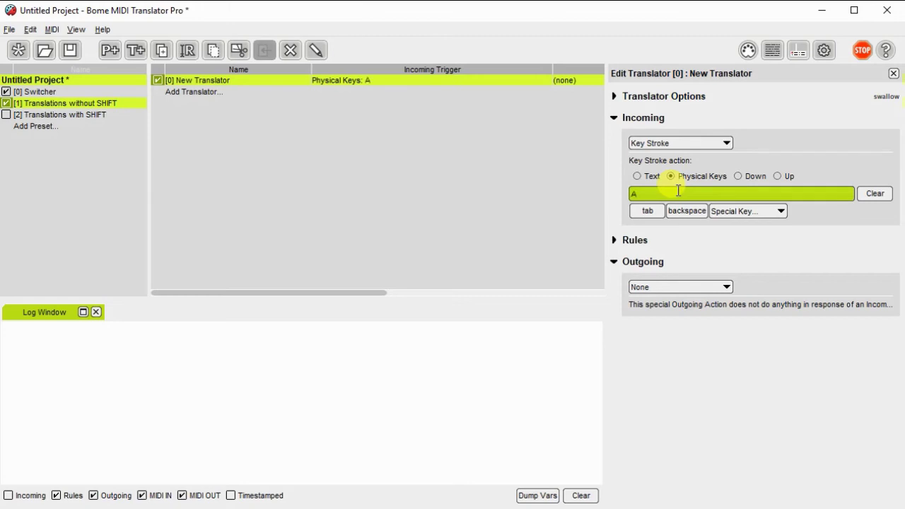
# - Set its outgoing action to a Key Stroke using Physical Keys, ready to capture the output key
pyautogui.click(613, 271)
pyautogui.click(613, 272)
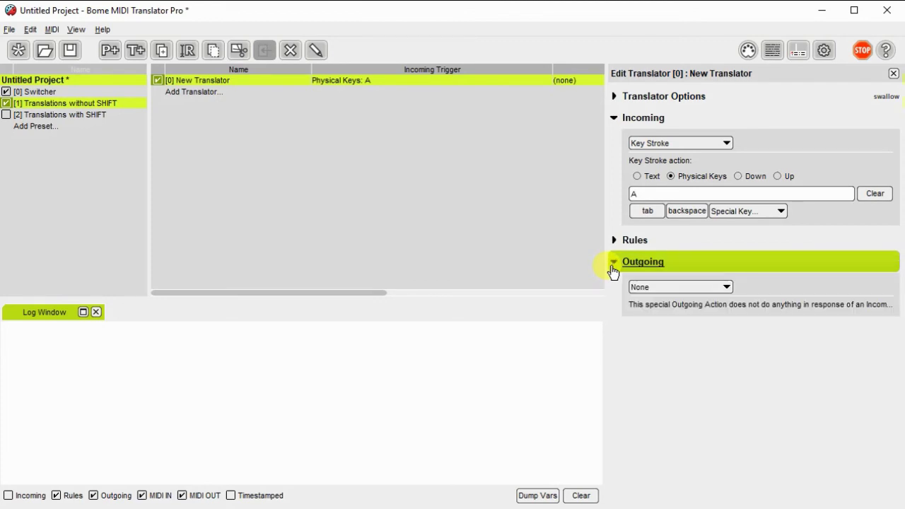
pyautogui.click(723, 289)
pyautogui.click(689, 343)
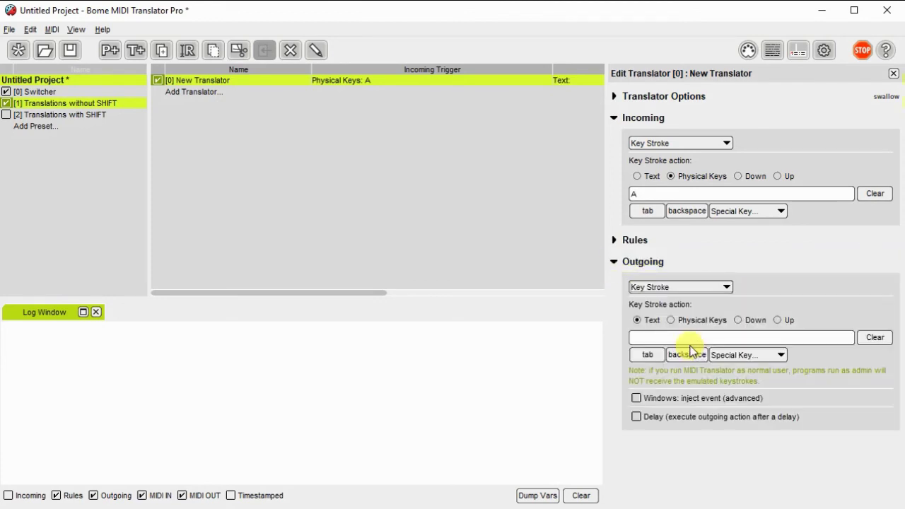
pyautogui.click(670, 321)
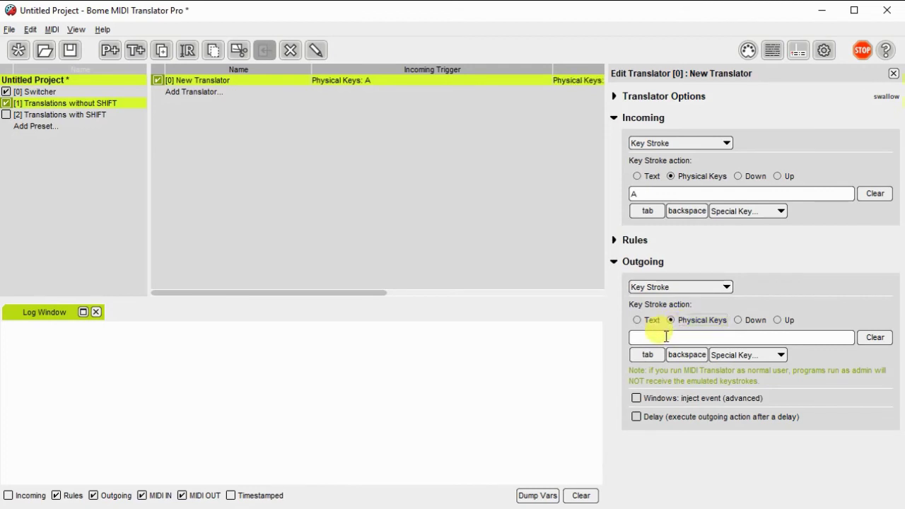
pyautogui.click(669, 335)
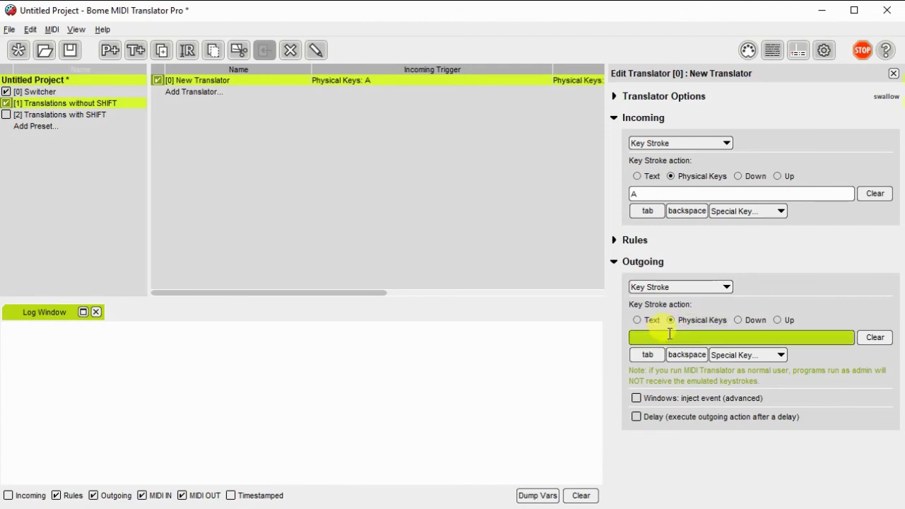
# - Set the output key to B, then copy this translator and paste it into Translations with SHIFT
pyautogui.press('b')
pyautogui.click(425, 262)
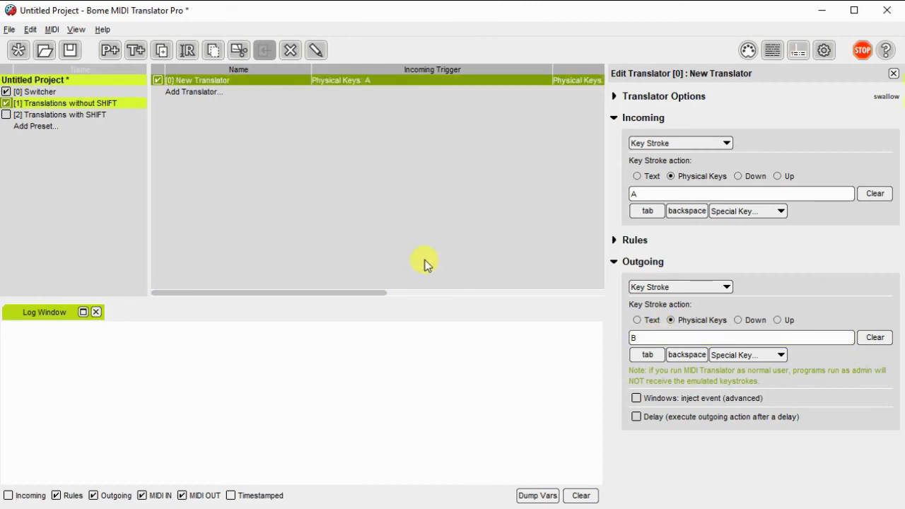
pyautogui.click(320, 82)
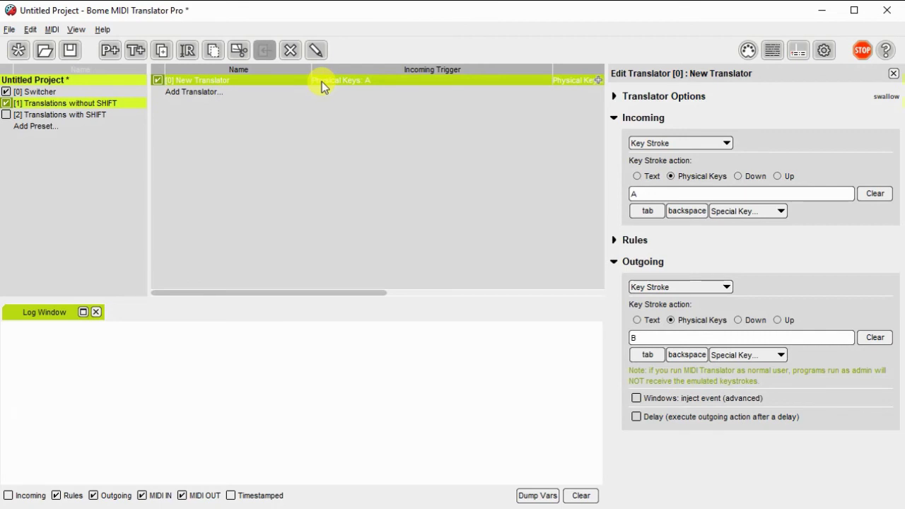
pyautogui.rightClick(322, 81)
pyautogui.click(342, 131)
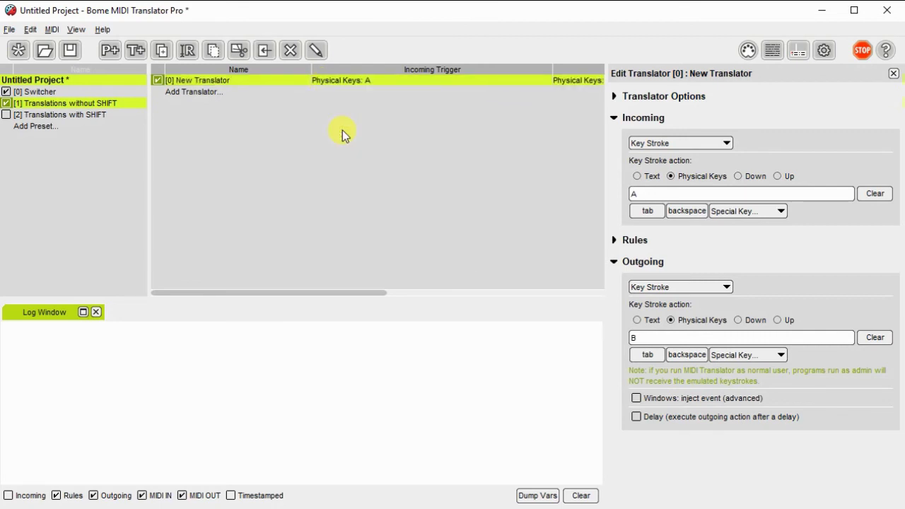
pyautogui.click(103, 115)
pyautogui.click(219, 79)
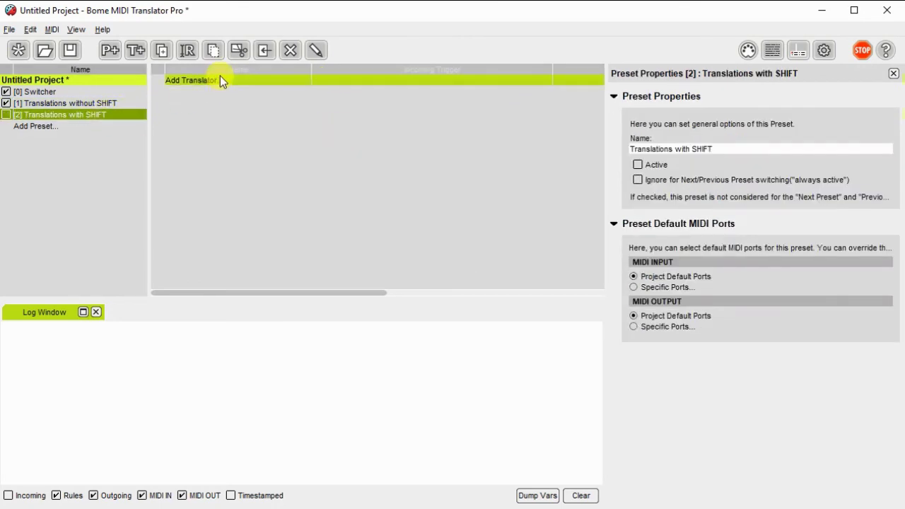
pyautogui.rightClick(219, 77)
pyautogui.click(242, 140)
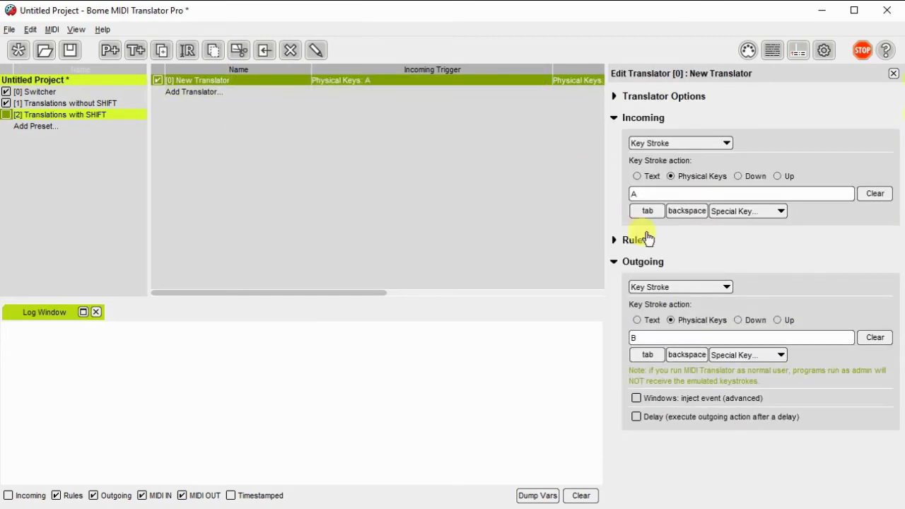
# - Change the pasted translator's output key from B to C
pyautogui.click(637, 337)
pyautogui.click(875, 340)
pyautogui.click(874, 340)
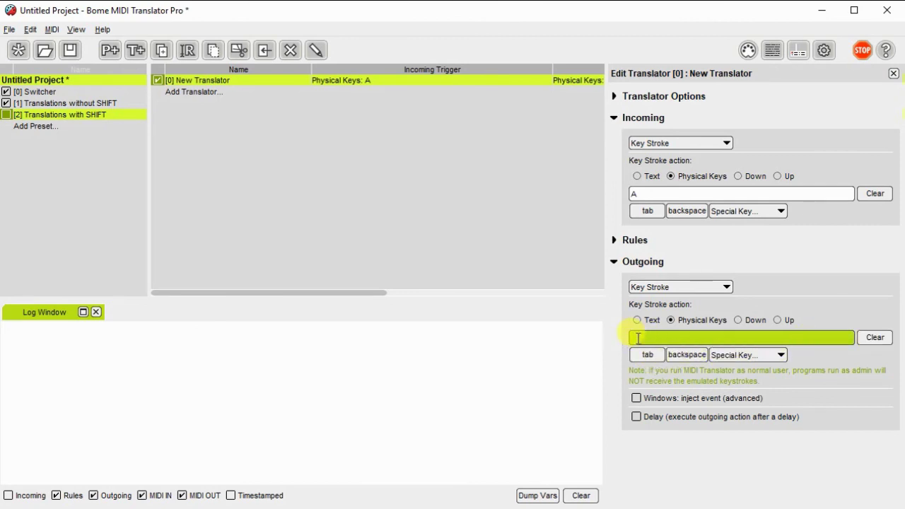
pyautogui.press('c')
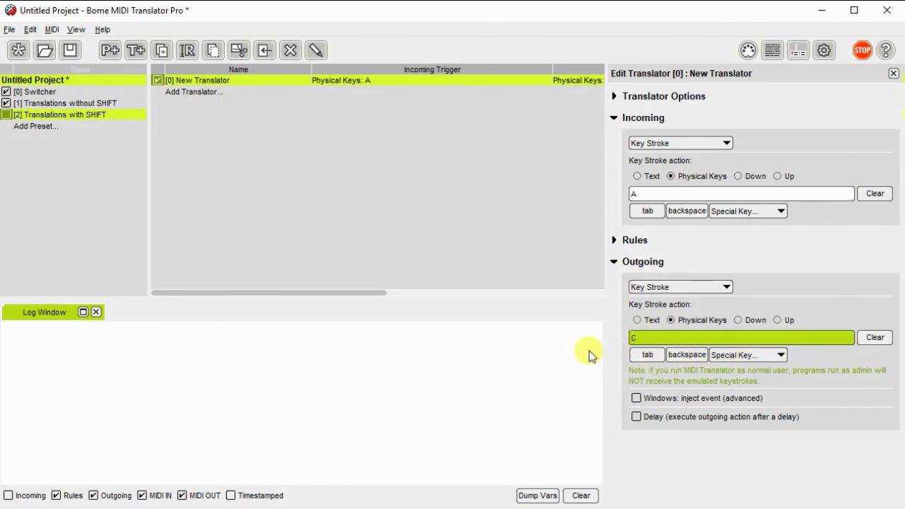
pyautogui.click(531, 364)
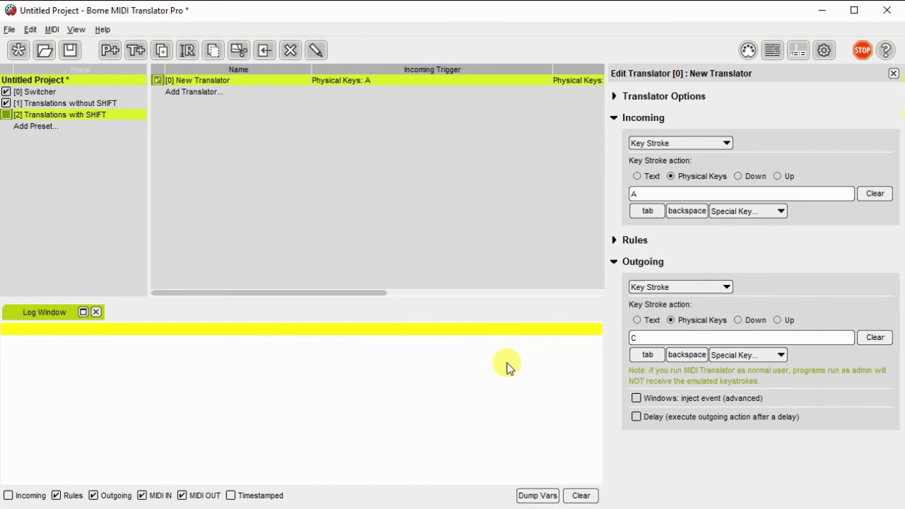
pyautogui.click(393, 367)
pyautogui.click(504, 456)
# - Filter the log to Incoming and Outgoing, then press A before and after activating SHIFT to test
pyautogui.click(384, 233)
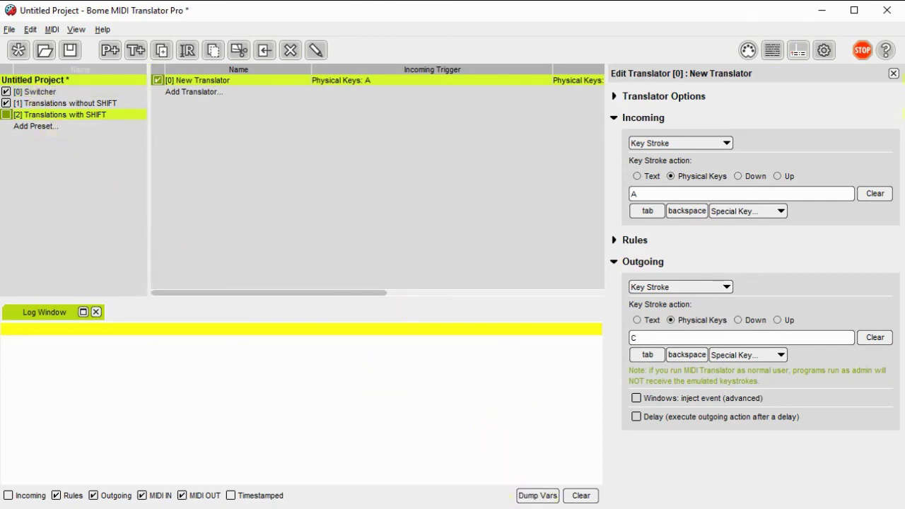
pyautogui.click(71, 357)
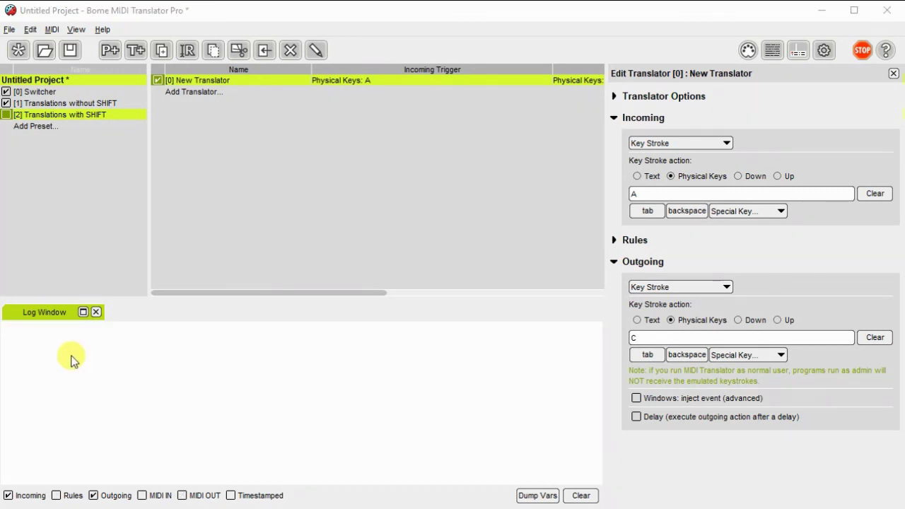
pyautogui.press('a')
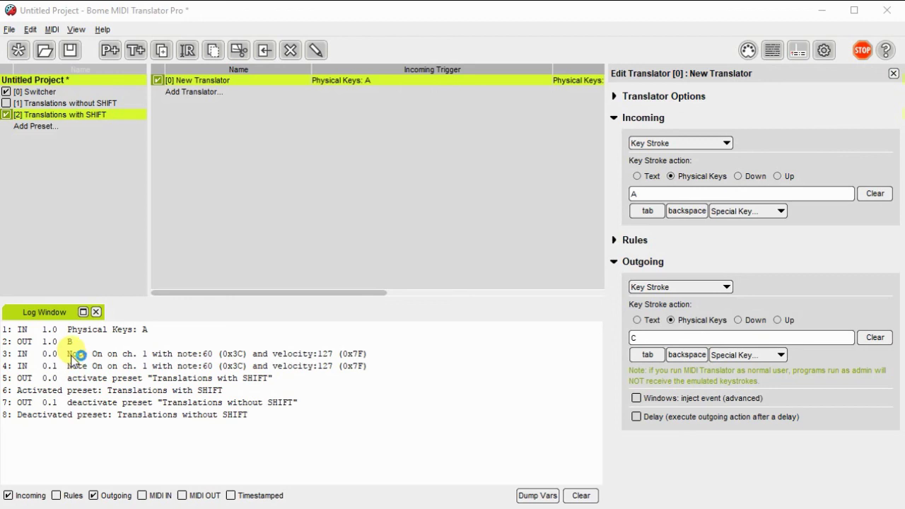
pyautogui.press('a')
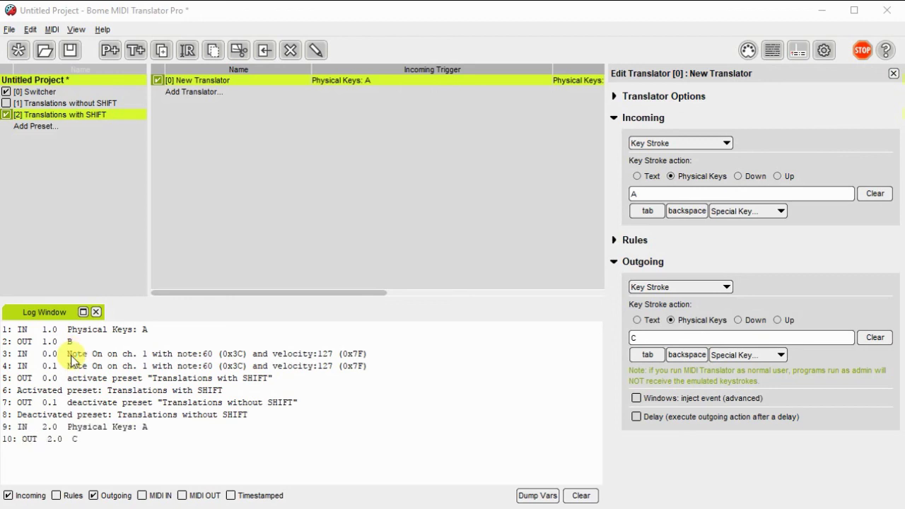